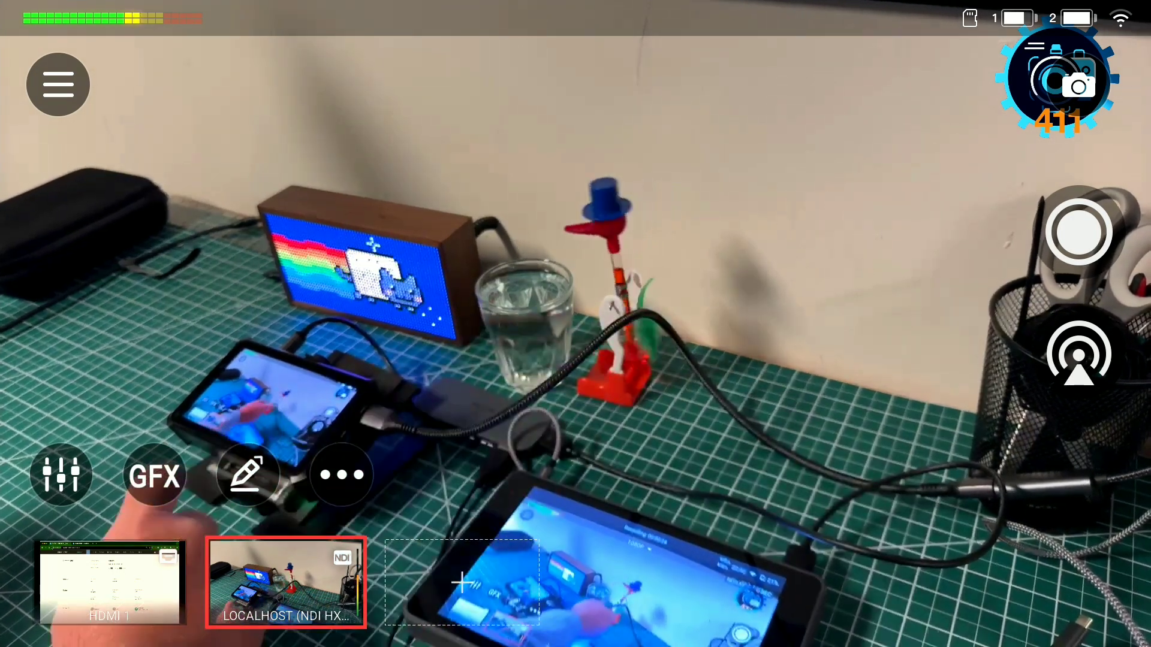
Cut the live output to HDMI 1, showing the device's web dashboard.
left_click(110, 582)
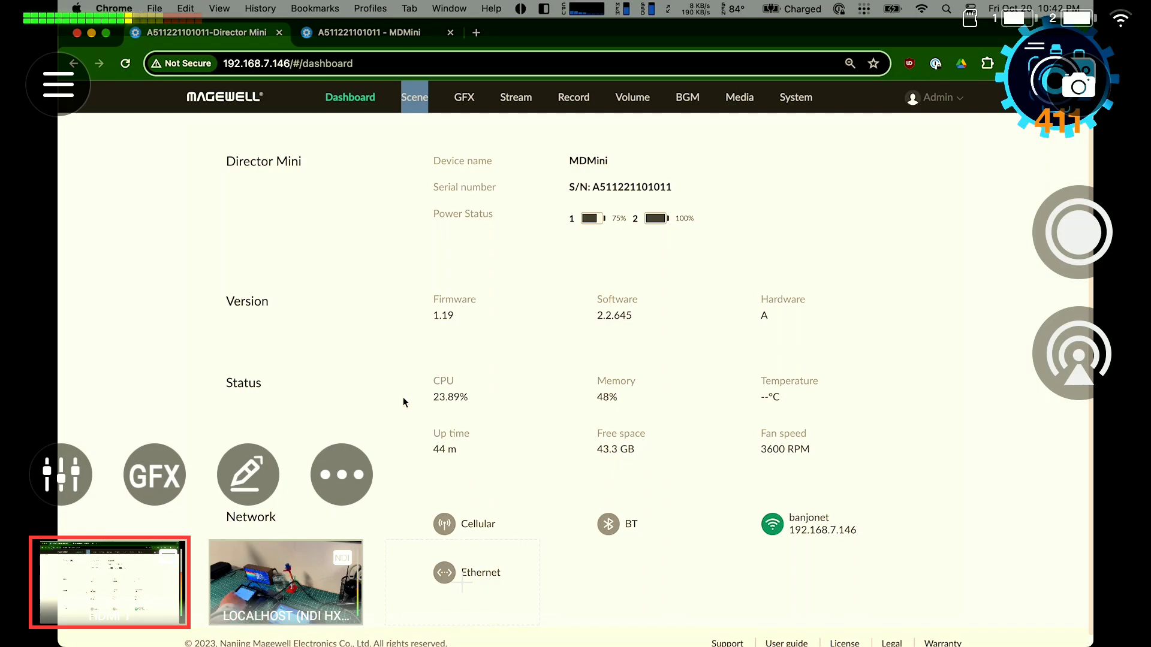
Return the live output to the LOCALHOST NDI camera view of the desk.
left_click(286, 582)
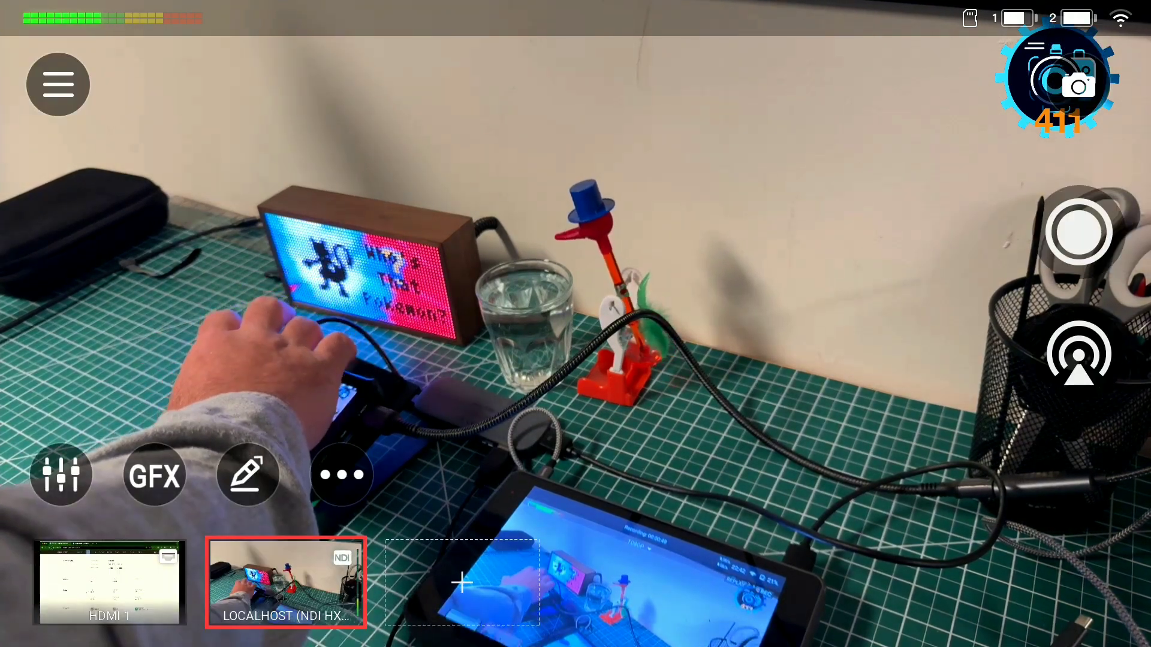
left_click(58, 84)
left_click(248, 376)
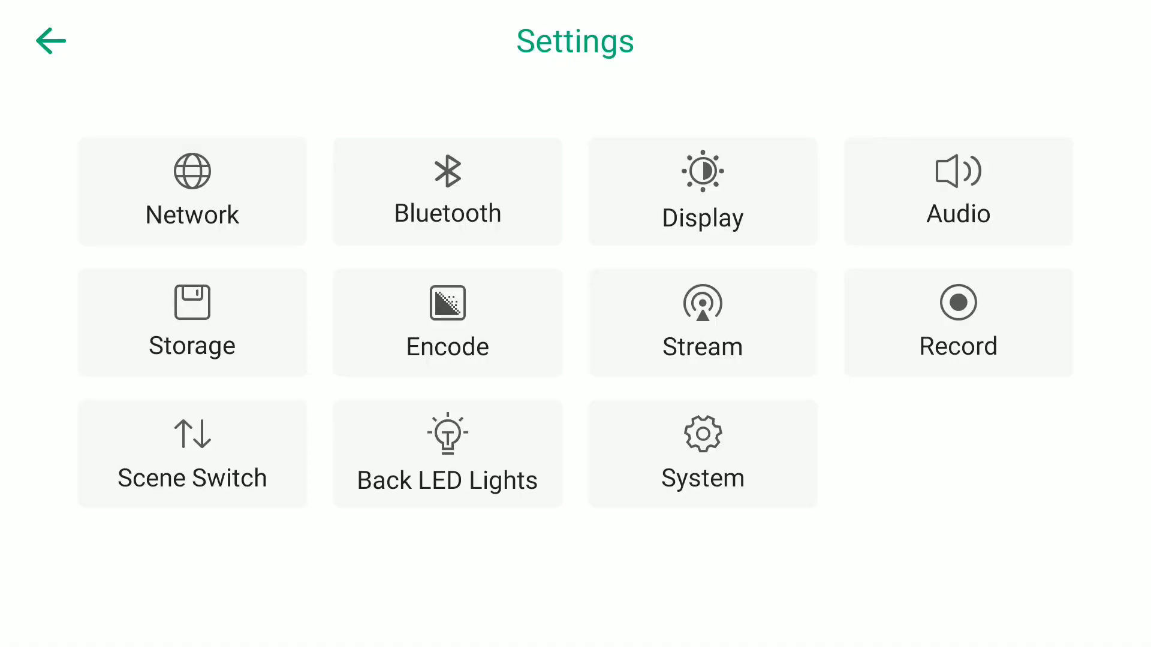
left_click(959, 193)
left_click(240, 257)
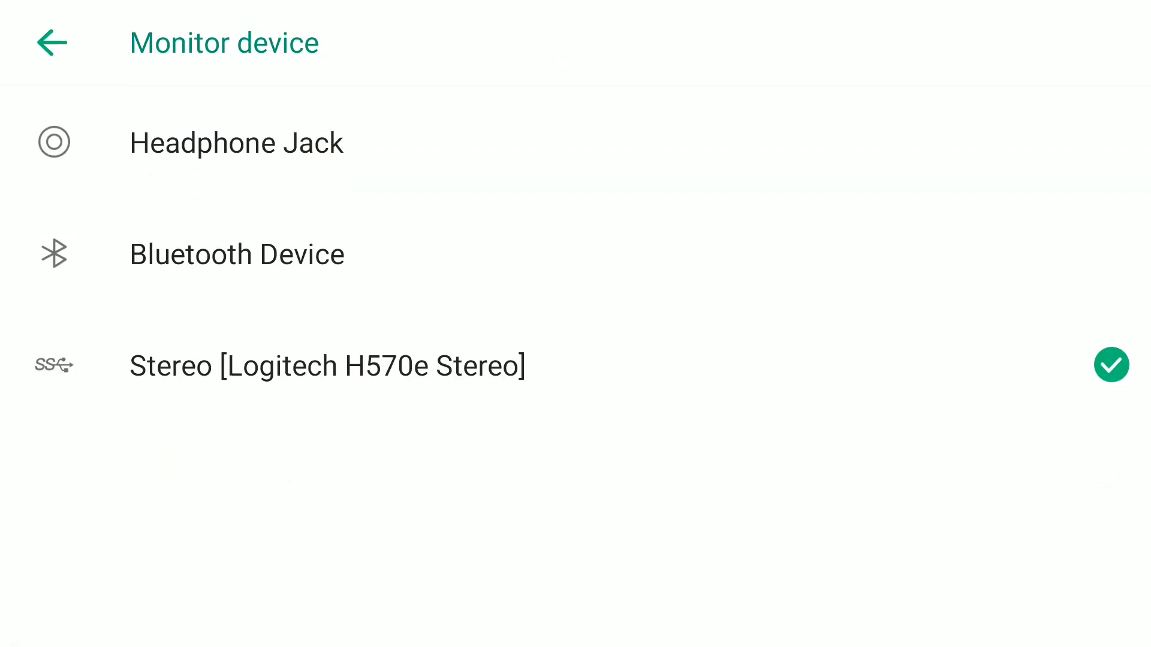
left_click(52, 42)
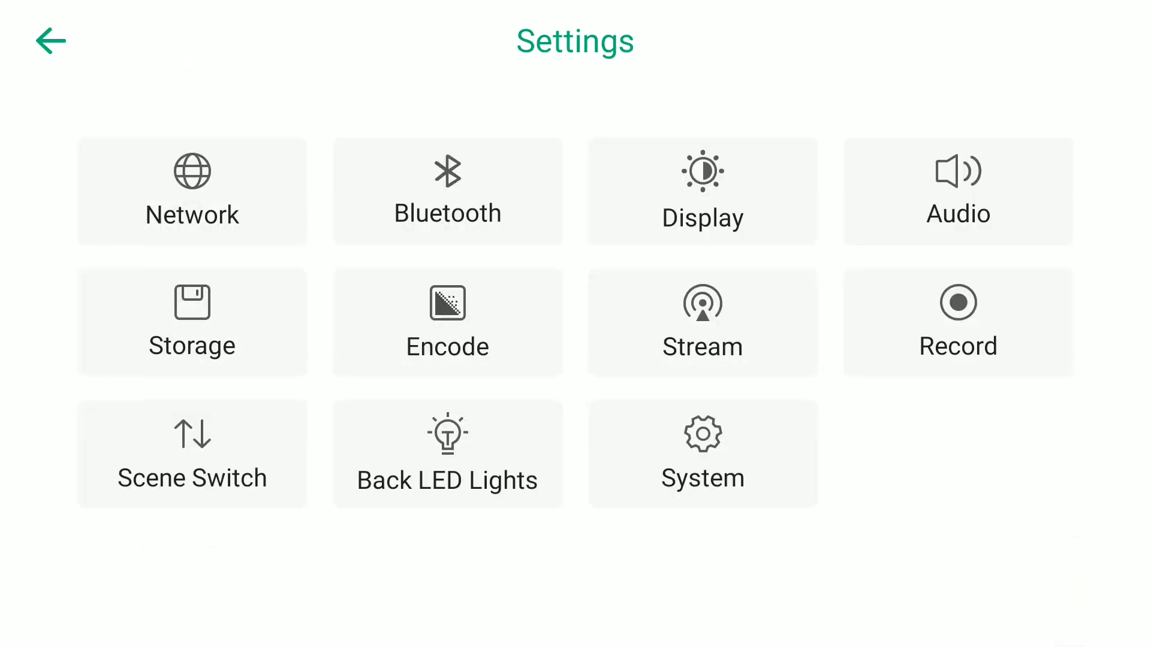
left_click(51, 41)
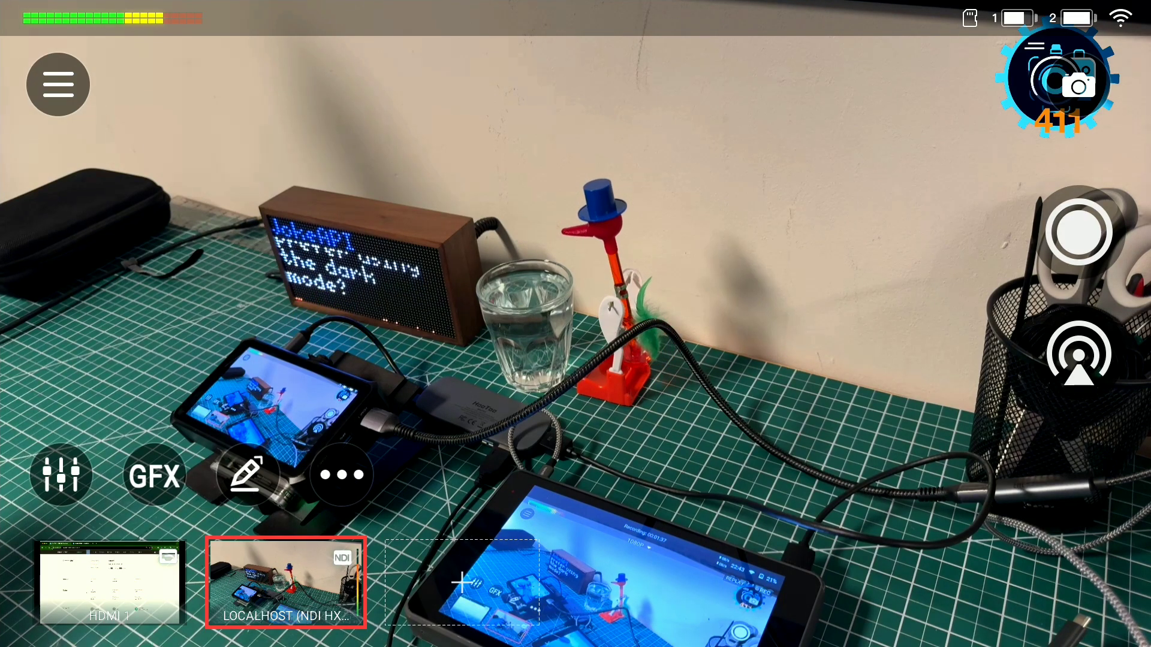
Put HDMI 1 live, zoom its dashboard to 150%, and scroll through the version, CPU, memory and uptime figures.
left_click(110, 581)
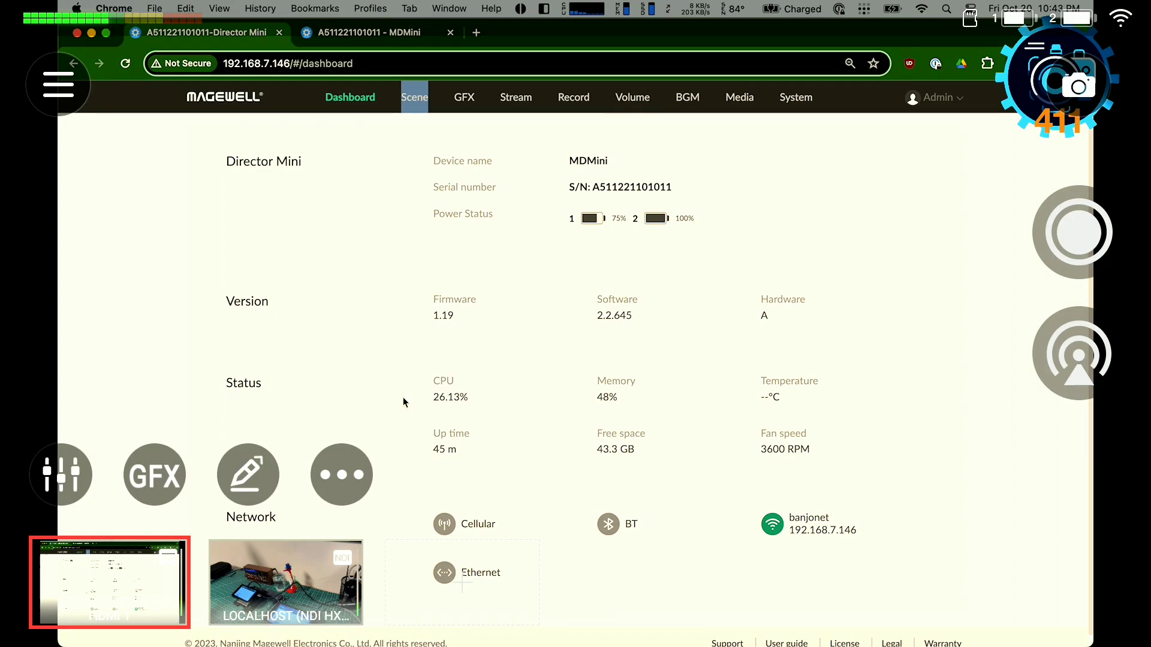
key("super+plus")
key("super+plus")
key("super+plus")
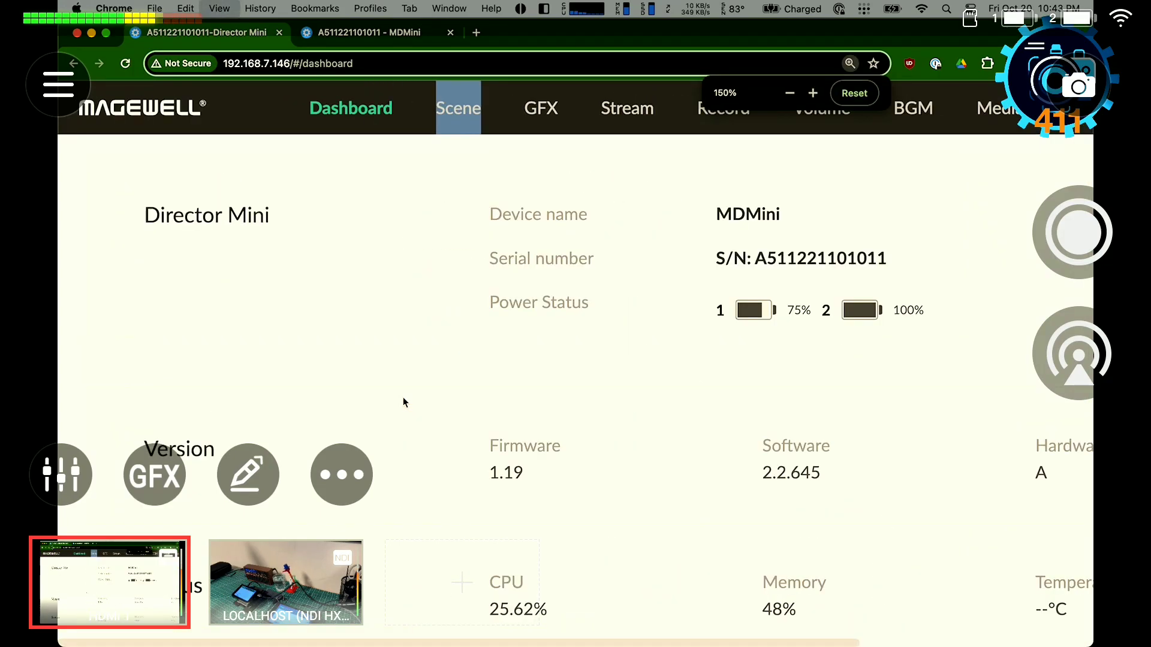
scroll(435, 480, "down", 3)
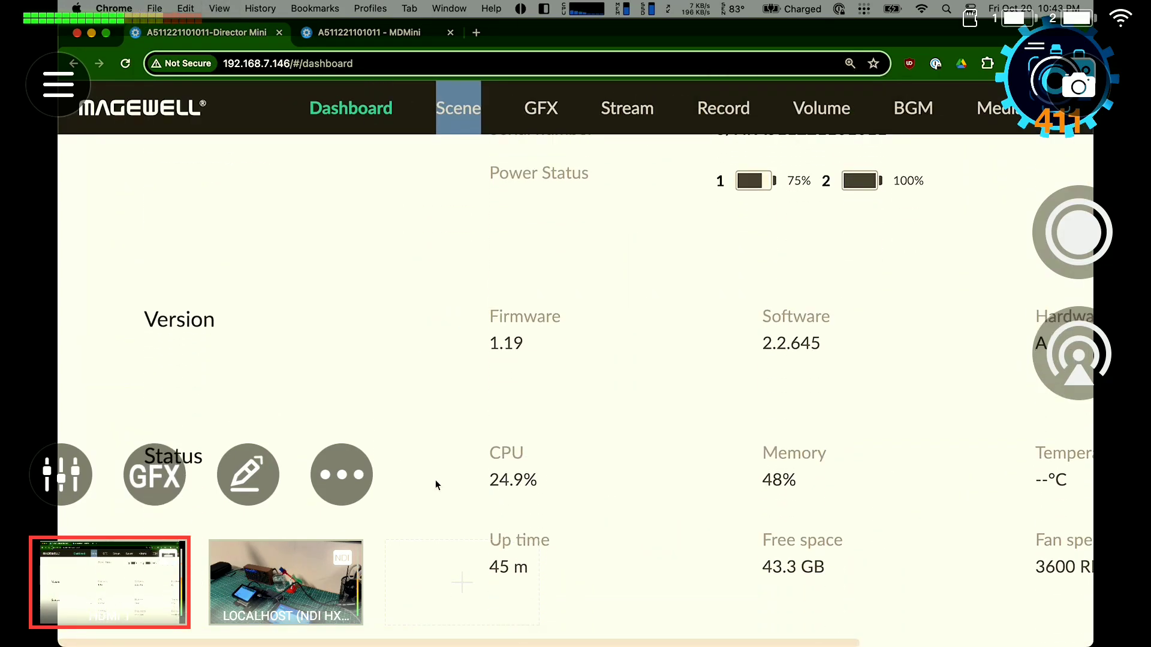
scroll(435, 480, "down", 2)
scroll(436, 480, "down", 3)
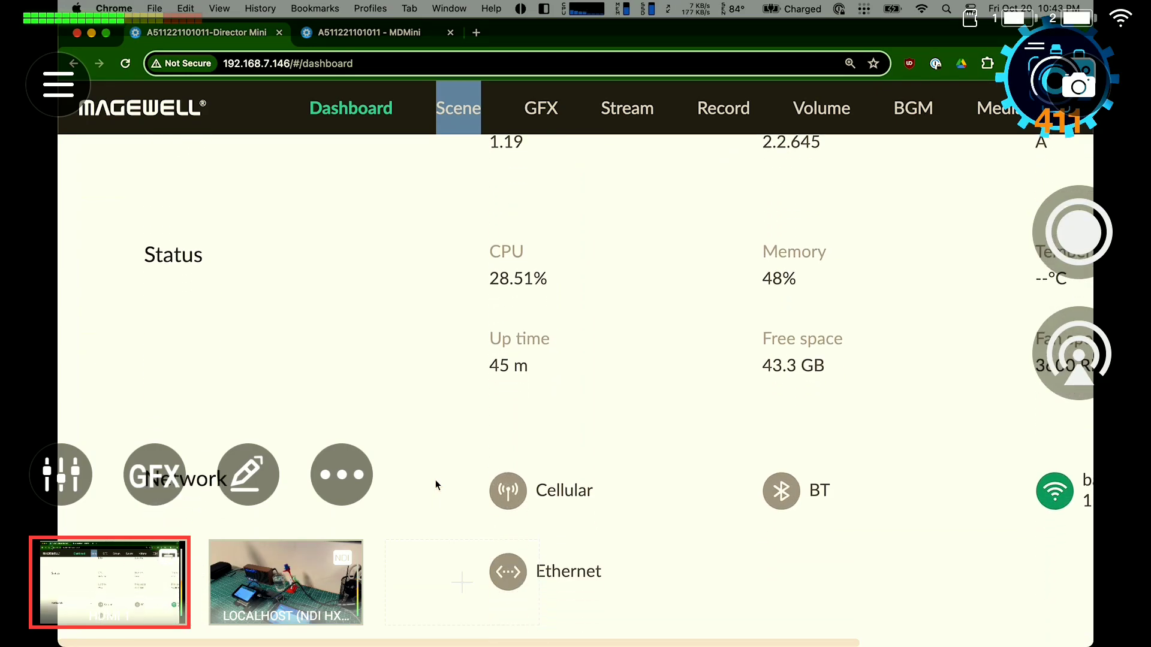
scroll(435, 481, "up", 1)
scroll(435, 481, "up", 3)
scroll(435, 481, "up", 2)
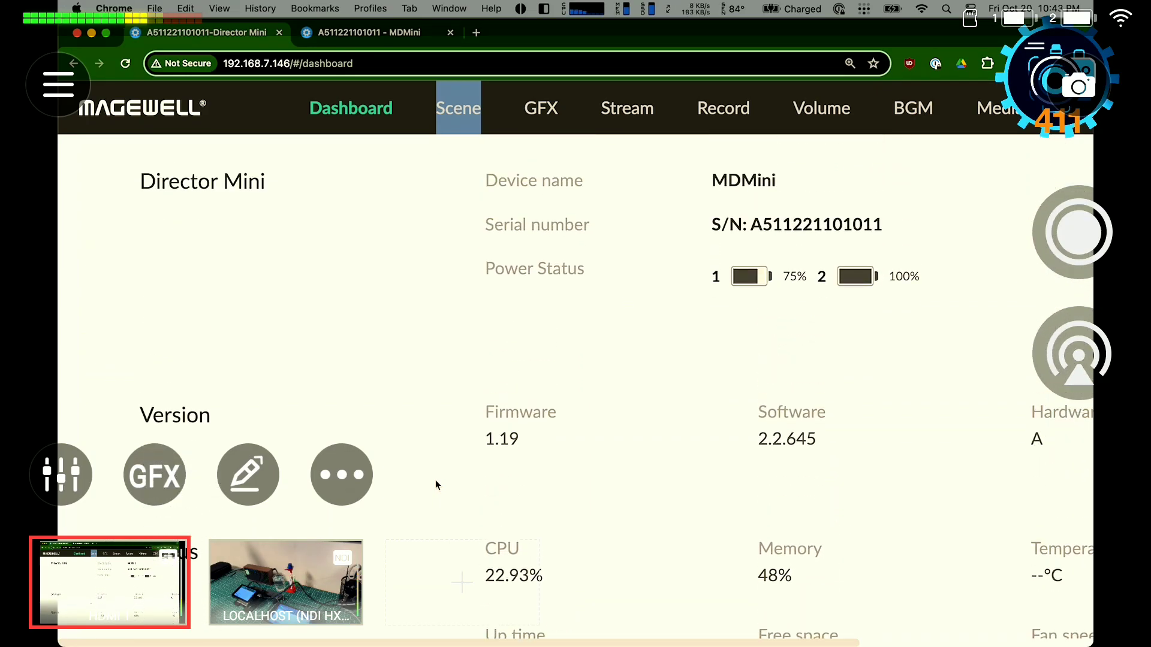
scroll(717, 434, "down", 2)
scroll(717, 434, "down", 3)
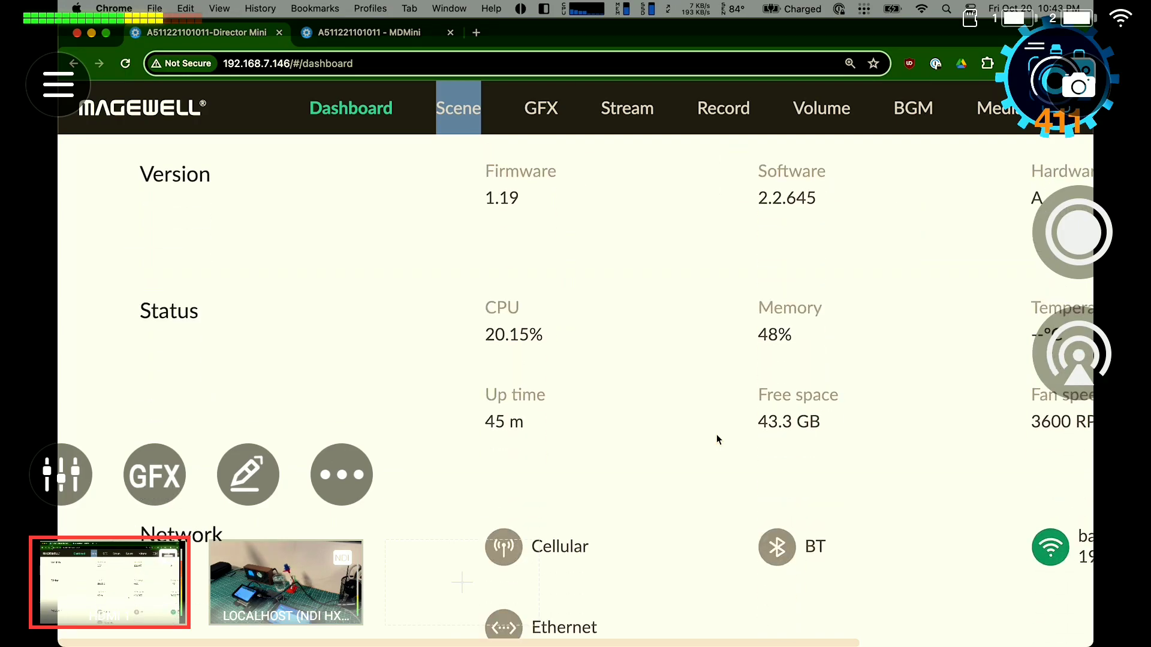
scroll(717, 434, "right", 1)
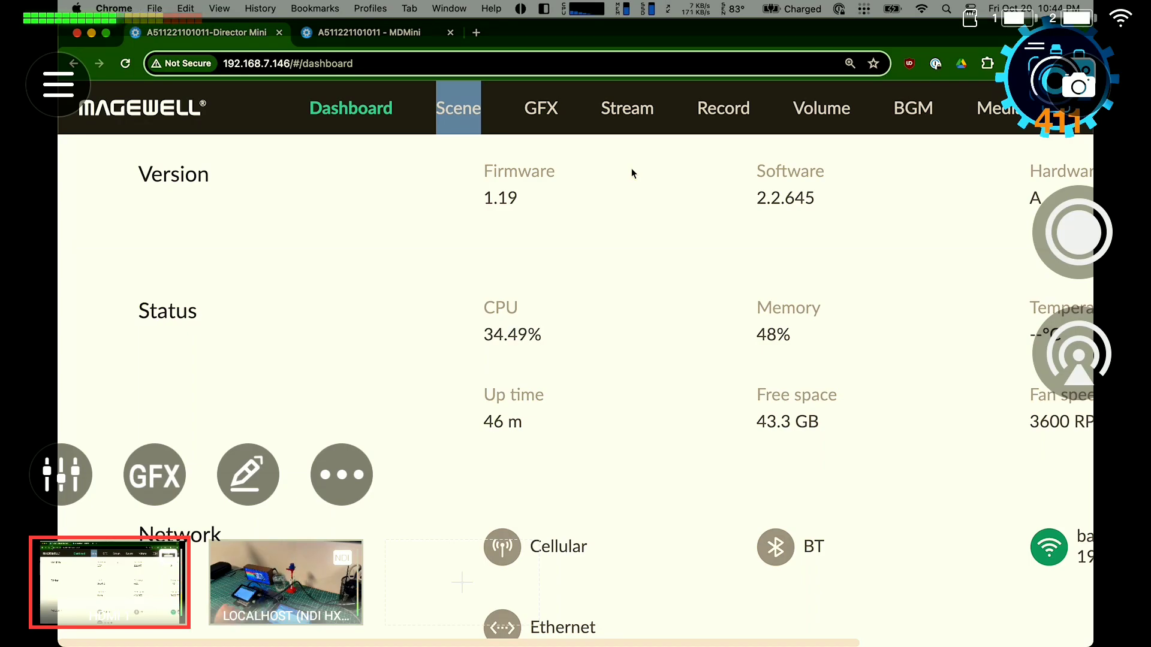
Add an HDMI 2 scene showing the desk clock.
left_click(462, 582)
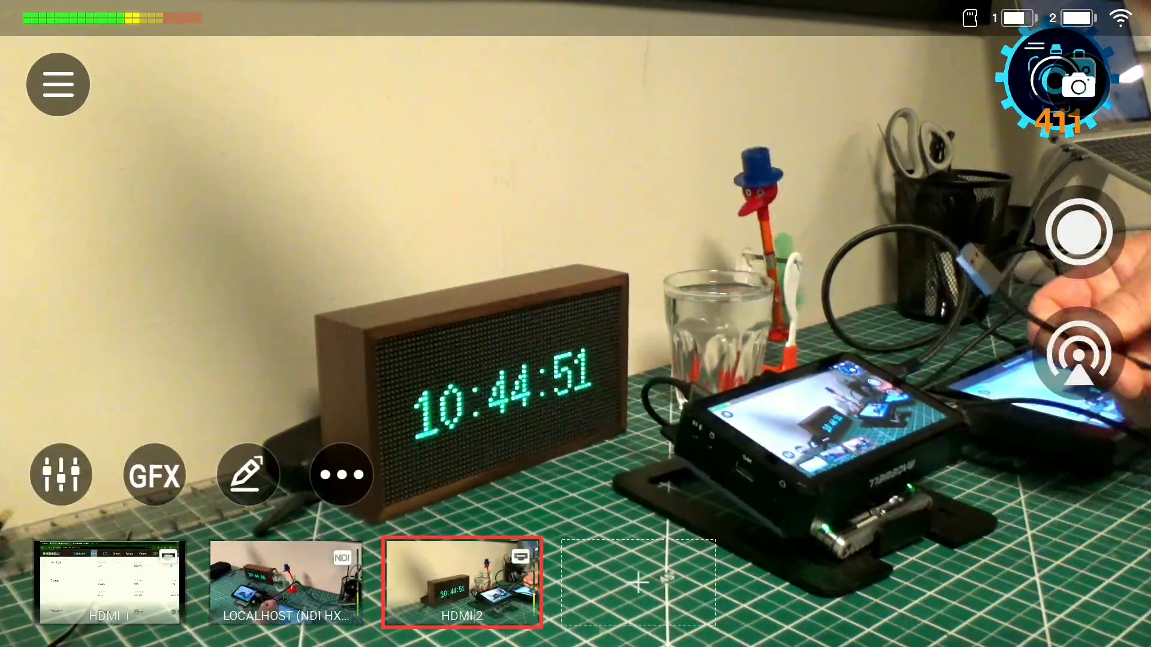
Switch the live output back to the LOCALHOST camera.
left_click(286, 581)
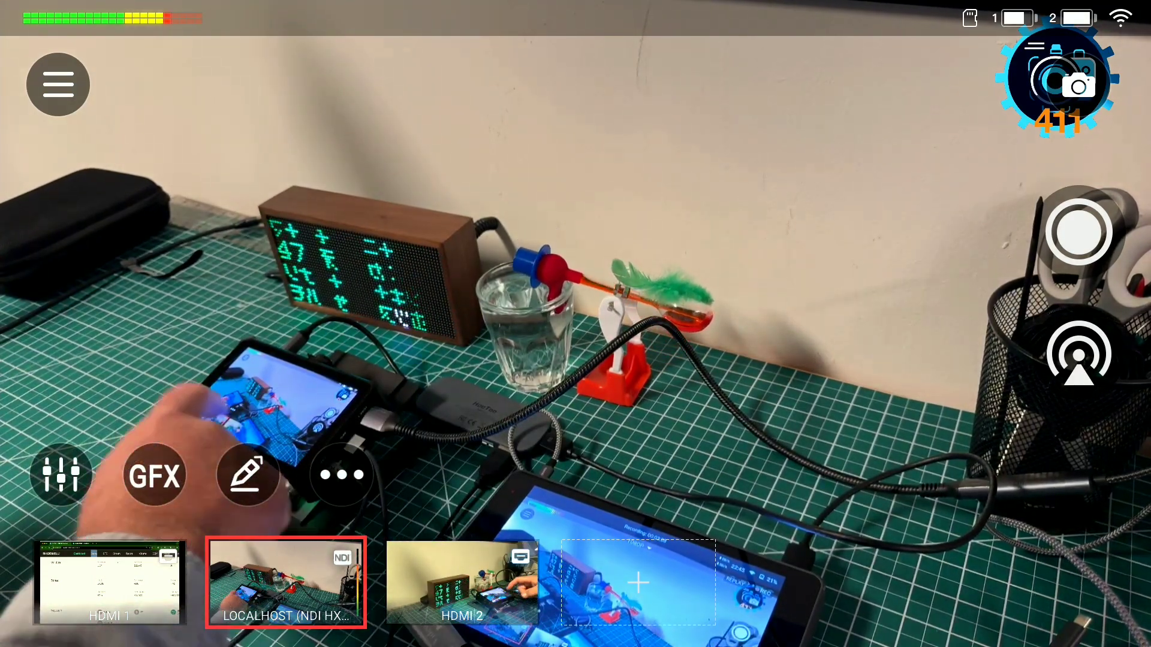
Add a WEBCAM 1 scene from the USB3.0 capture device and put it live.
left_click(638, 582)
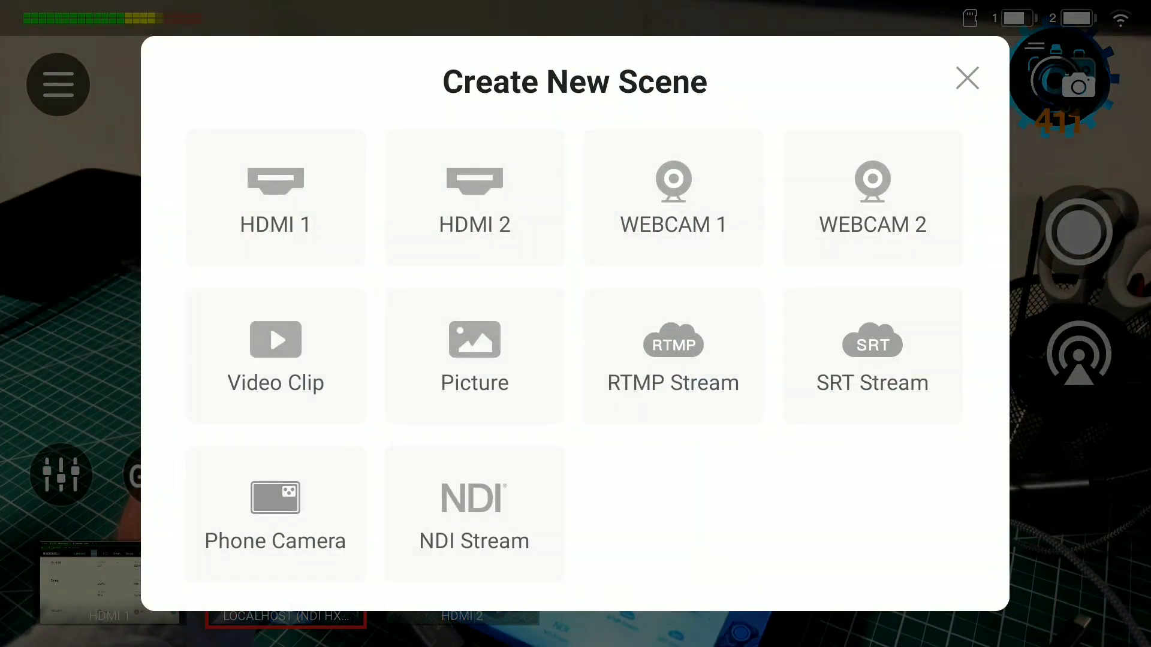
left_click(673, 198)
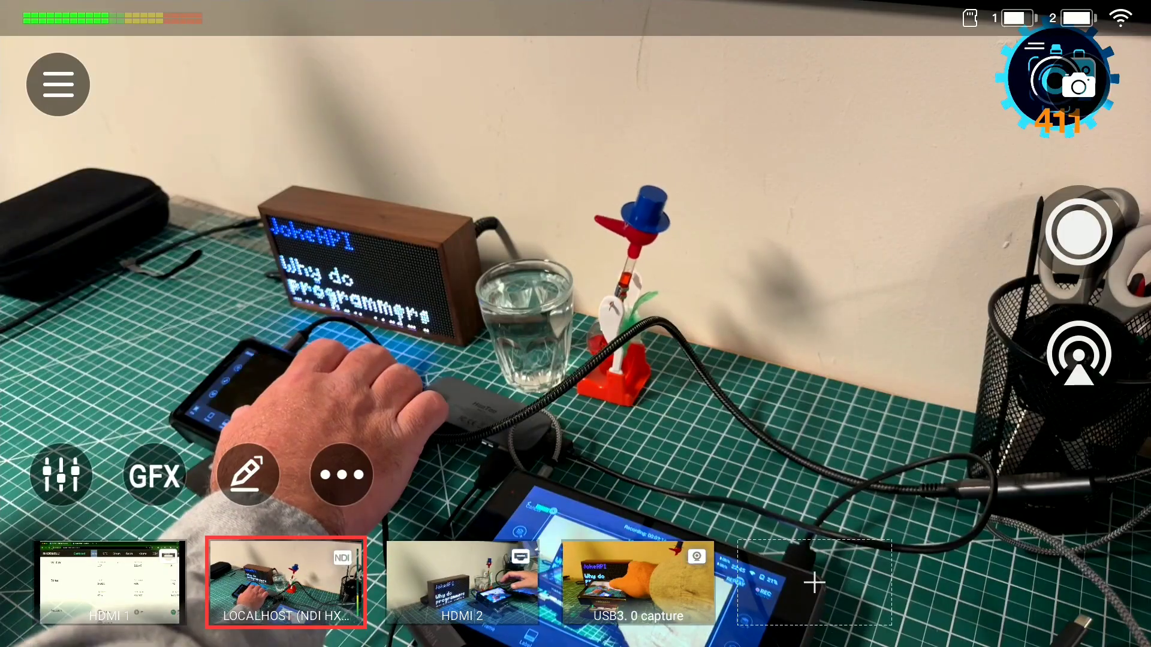
left_click(638, 582)
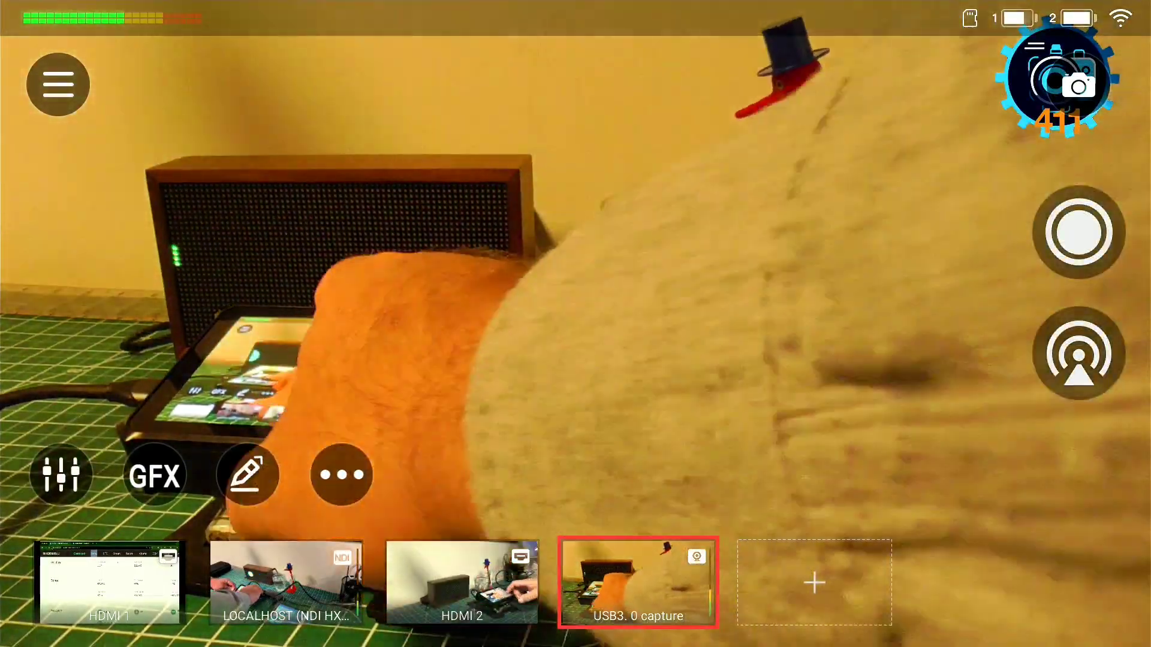
Add a WEBCAM 2 scene of the overhead desk view, checking its source properties.
left_click(814, 582)
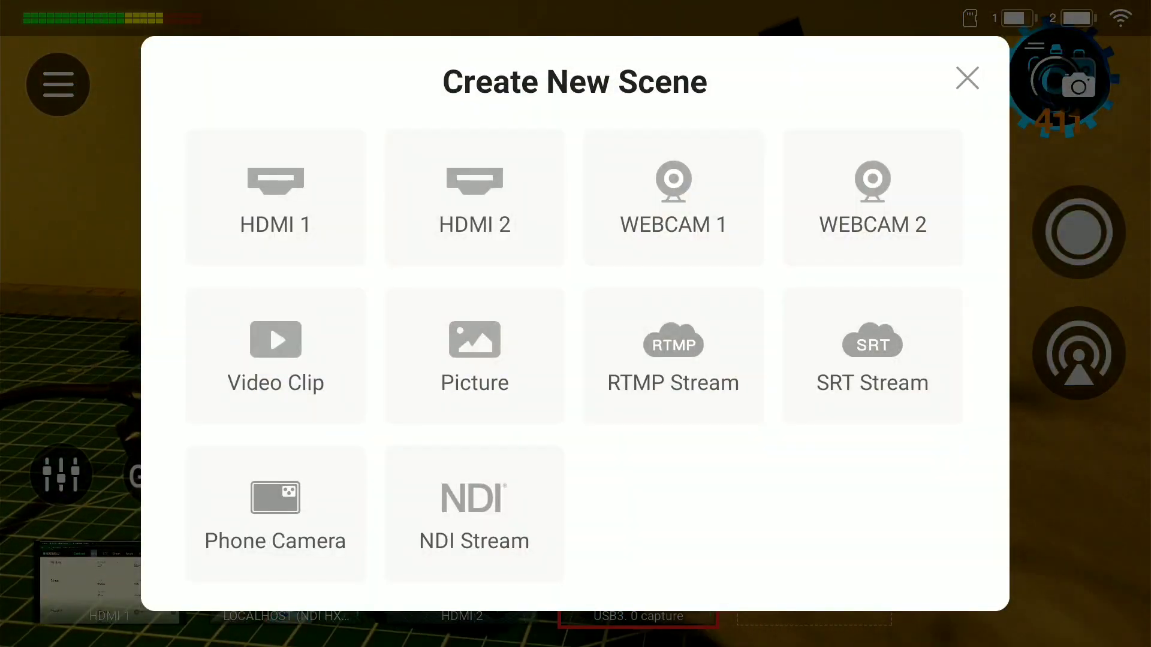
left_click(873, 198)
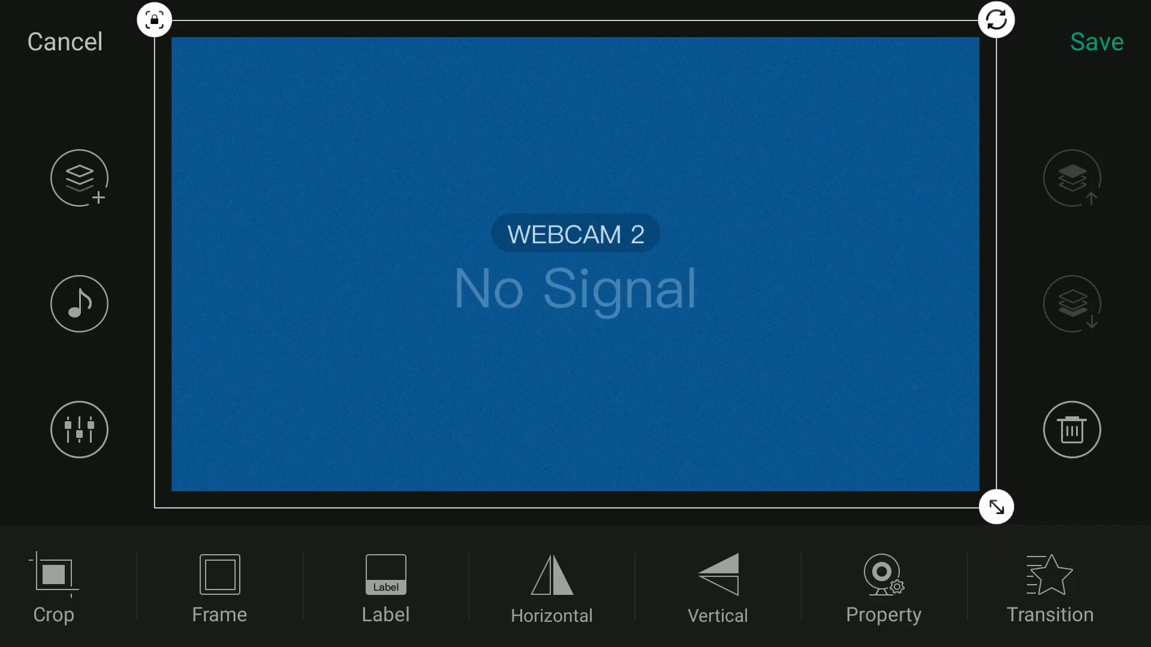
left_click(883, 584)
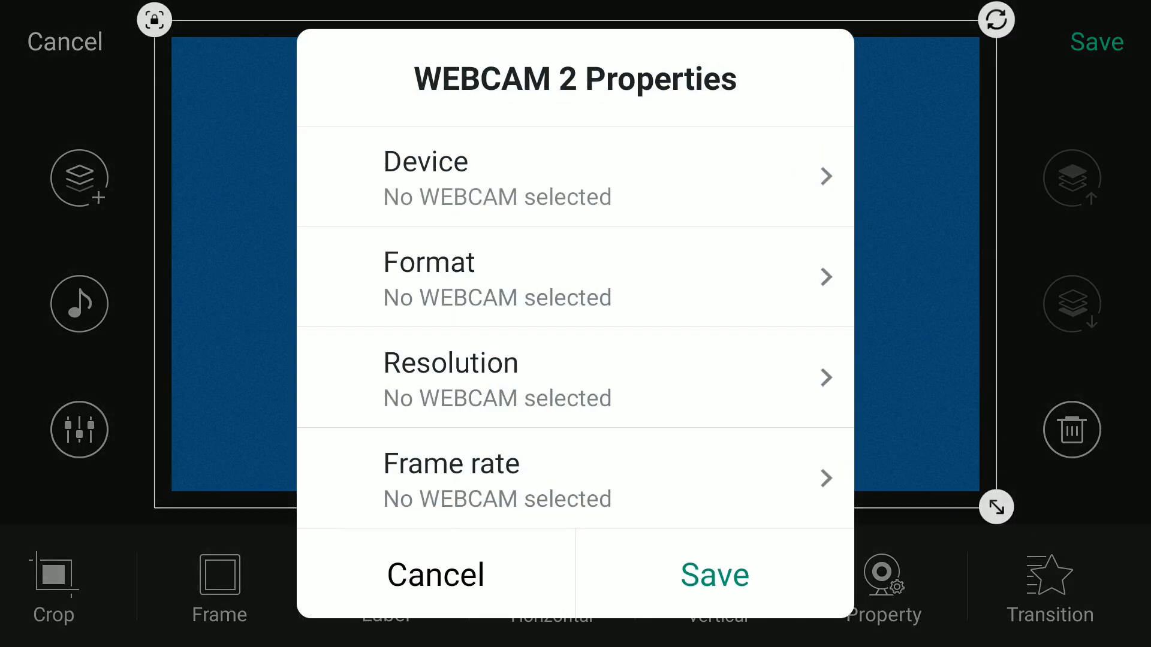
key("Escape")
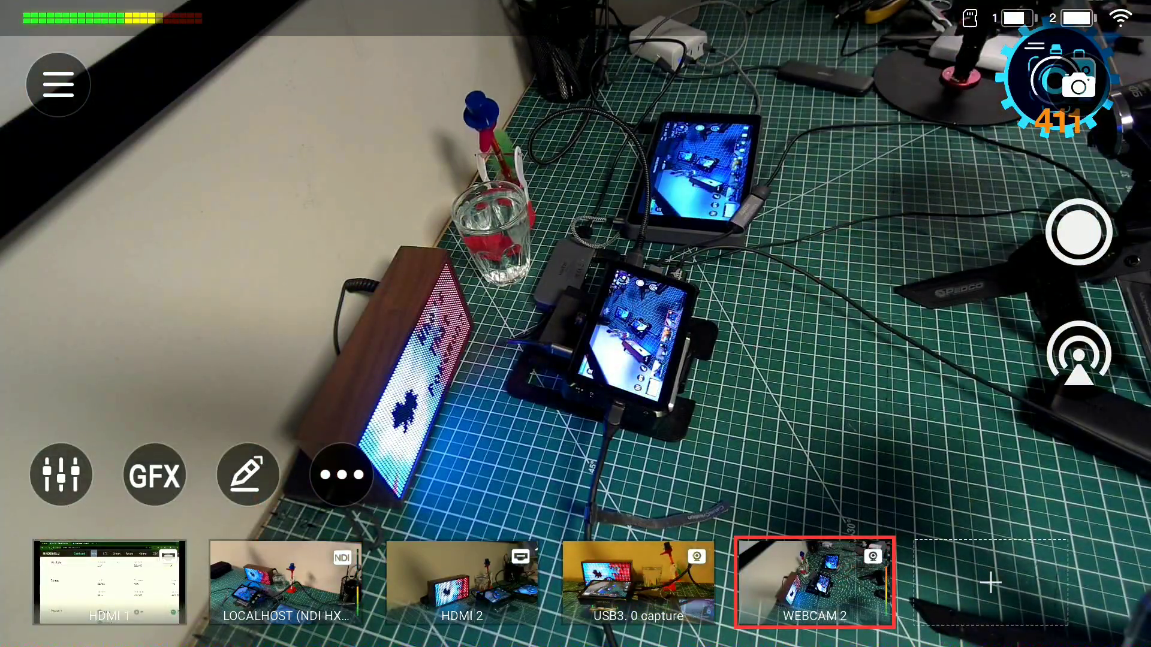
Create an NDI Stream scene from a LOCALHOST camera found by NDI Search.
left_click(991, 581)
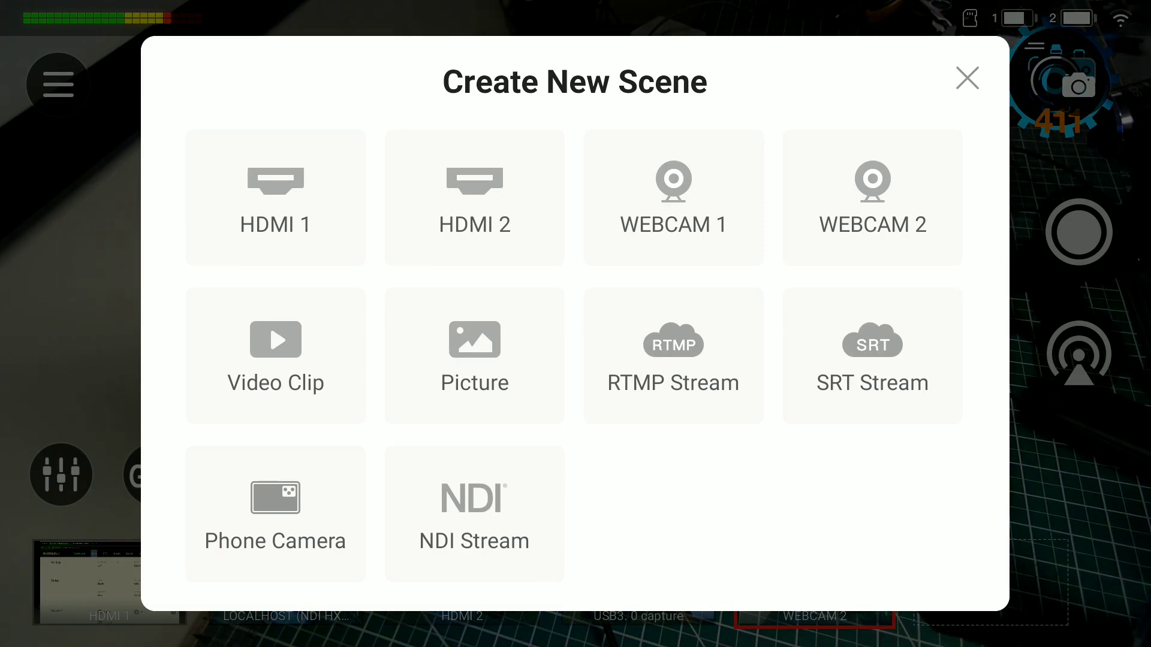
left_click(474, 514)
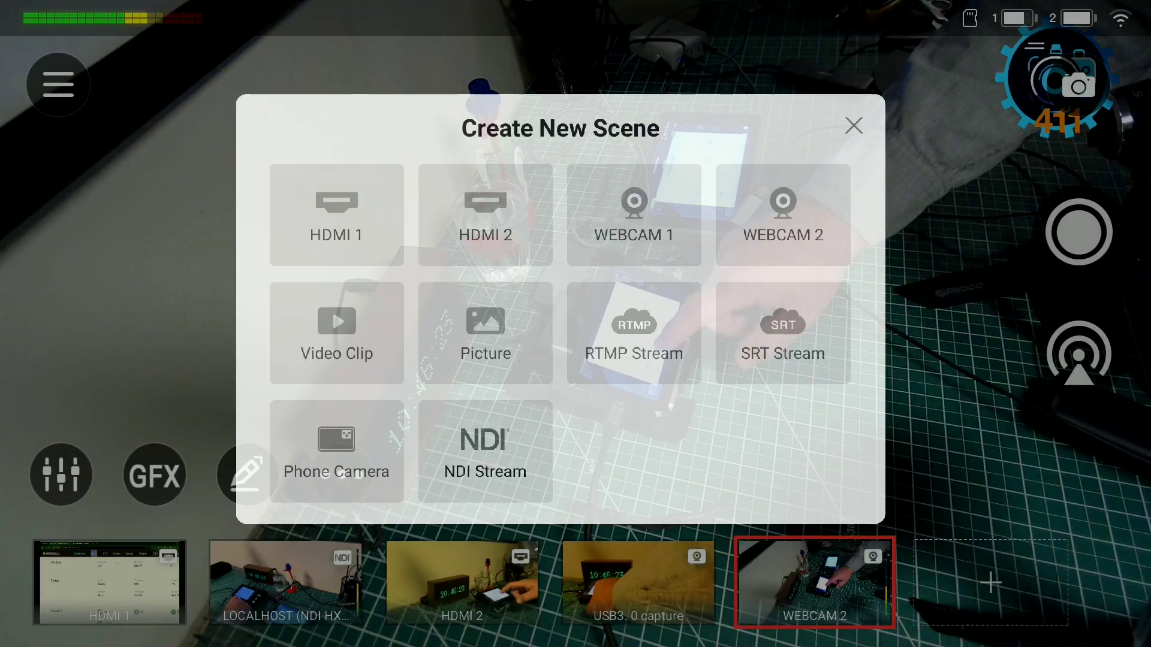
left_click(701, 91)
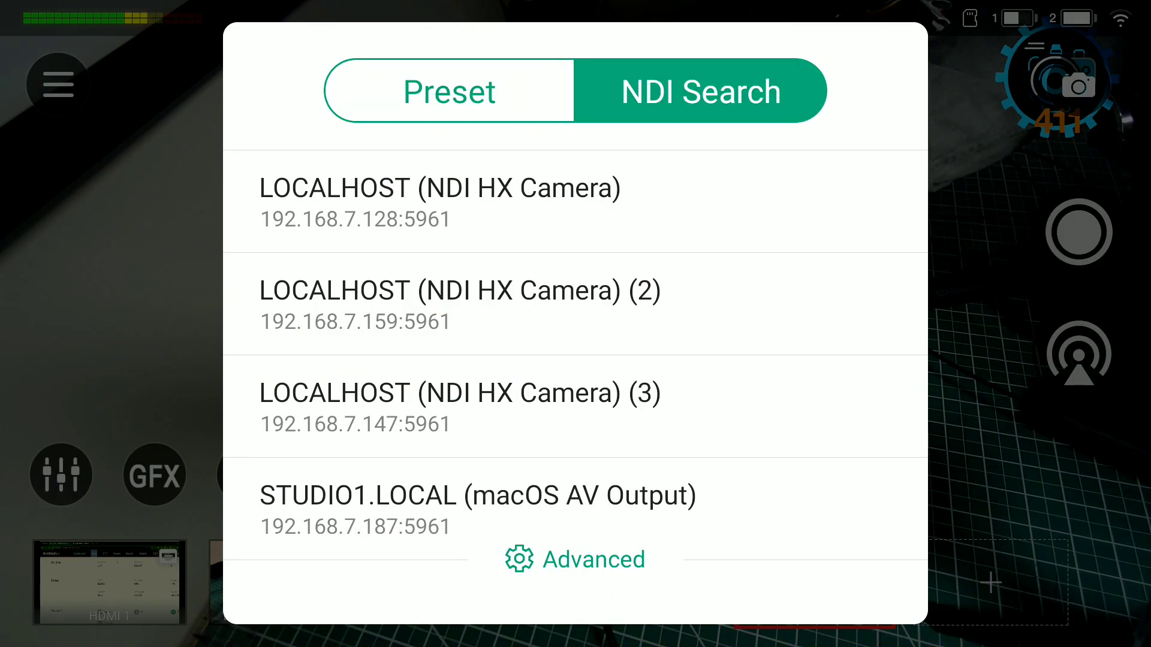
left_click(440, 201)
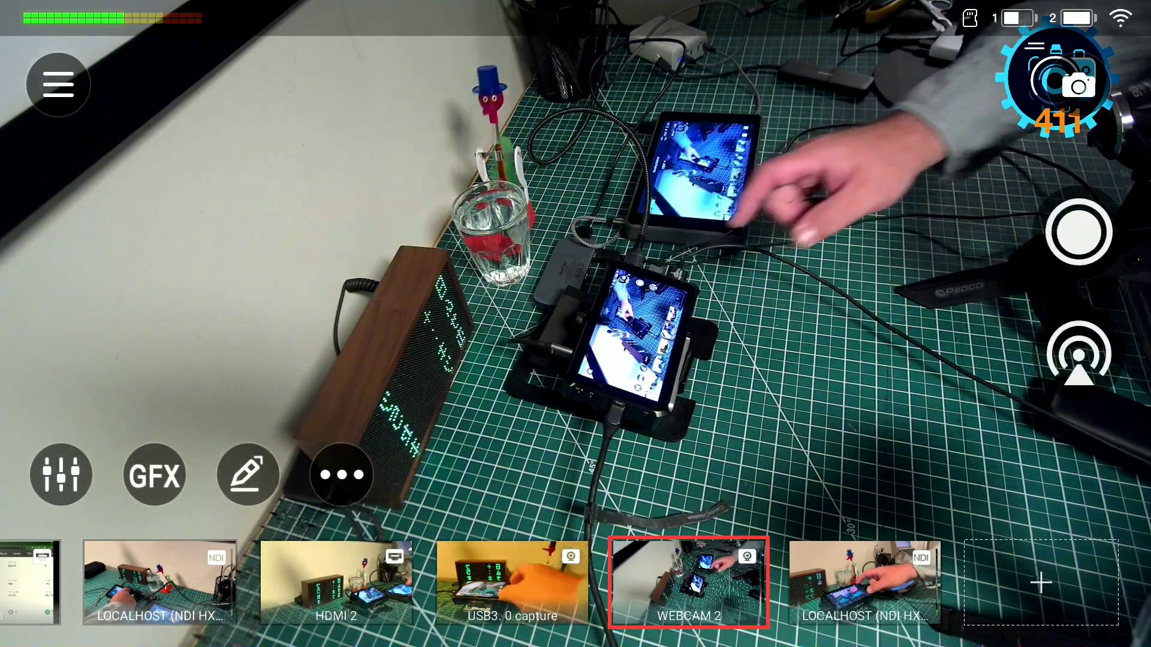
Cut between the two NDI camera scenes, ending live on the new one.
left_click(865, 582)
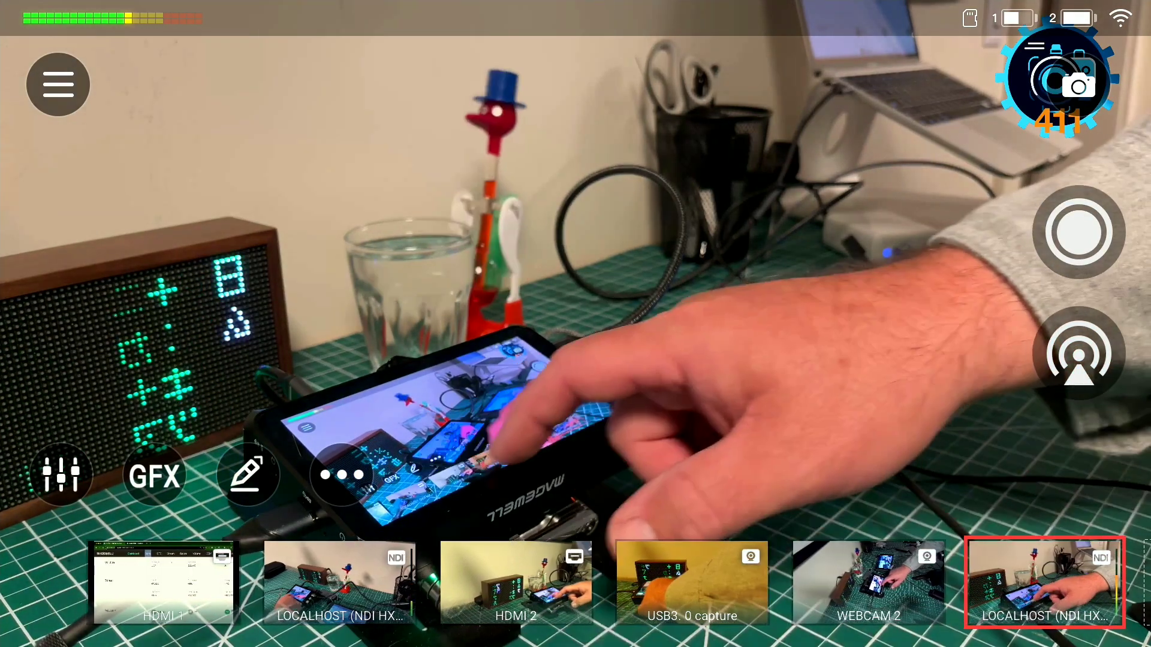
left_click_drag(360, 582, 483, 581)
left_click(286, 582)
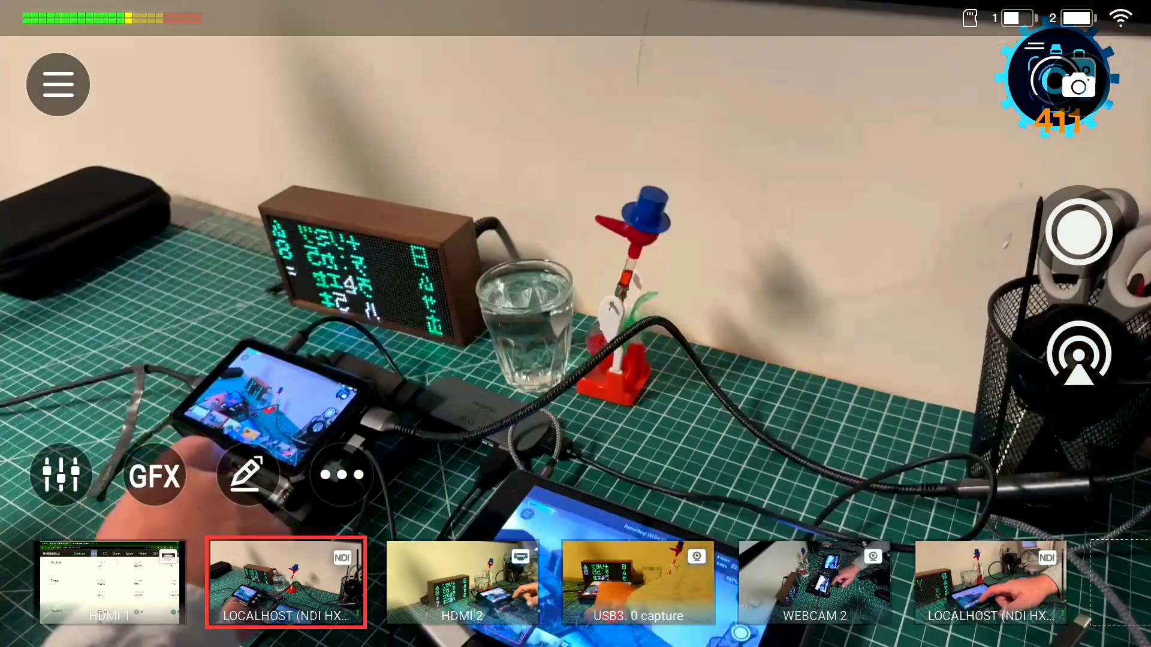
left_click(990, 582)
left_click_drag(720, 582, 593, 581)
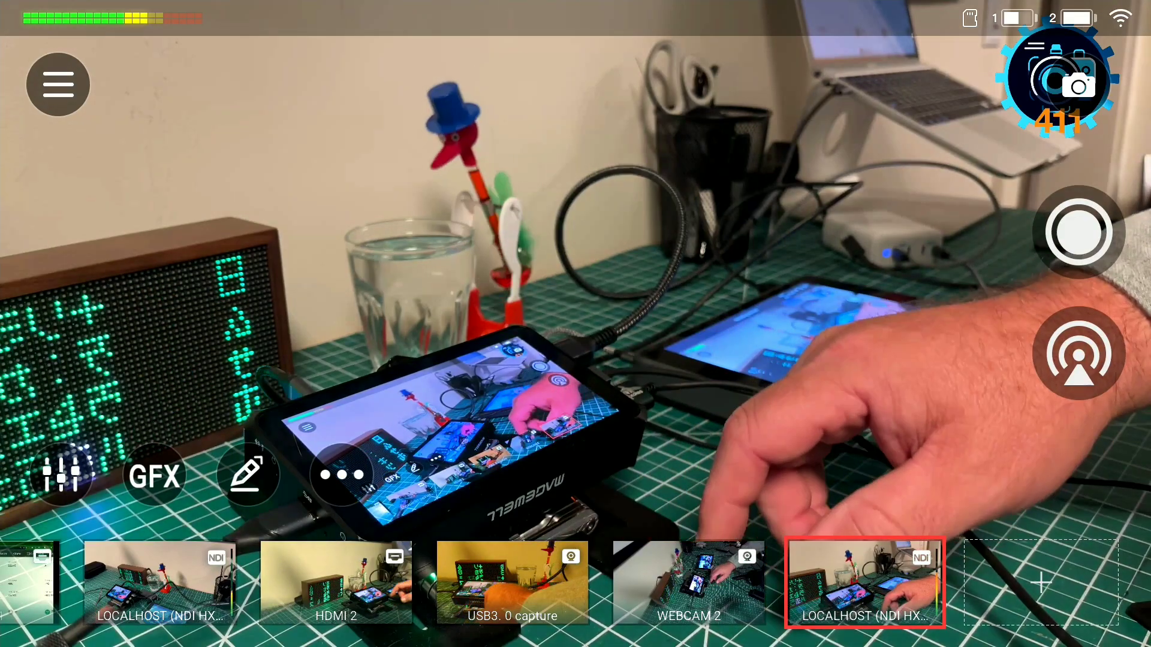
Start another NDI Stream scene using a LOCALHOST camera from NDI Search.
left_click(1041, 581)
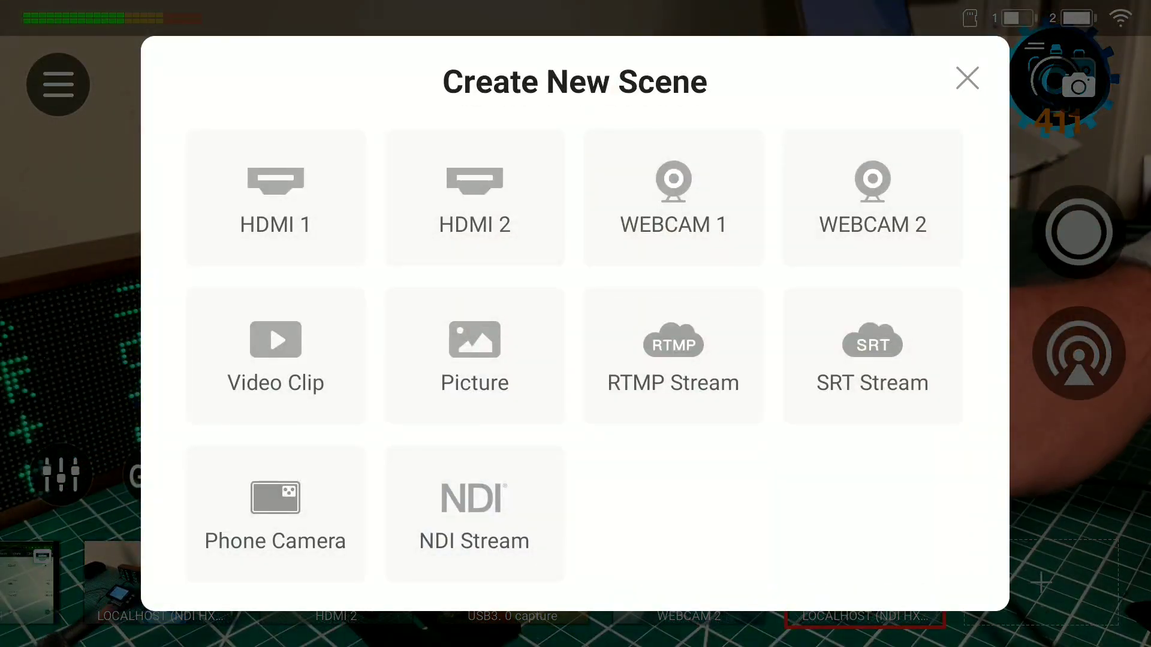
left_click(475, 514)
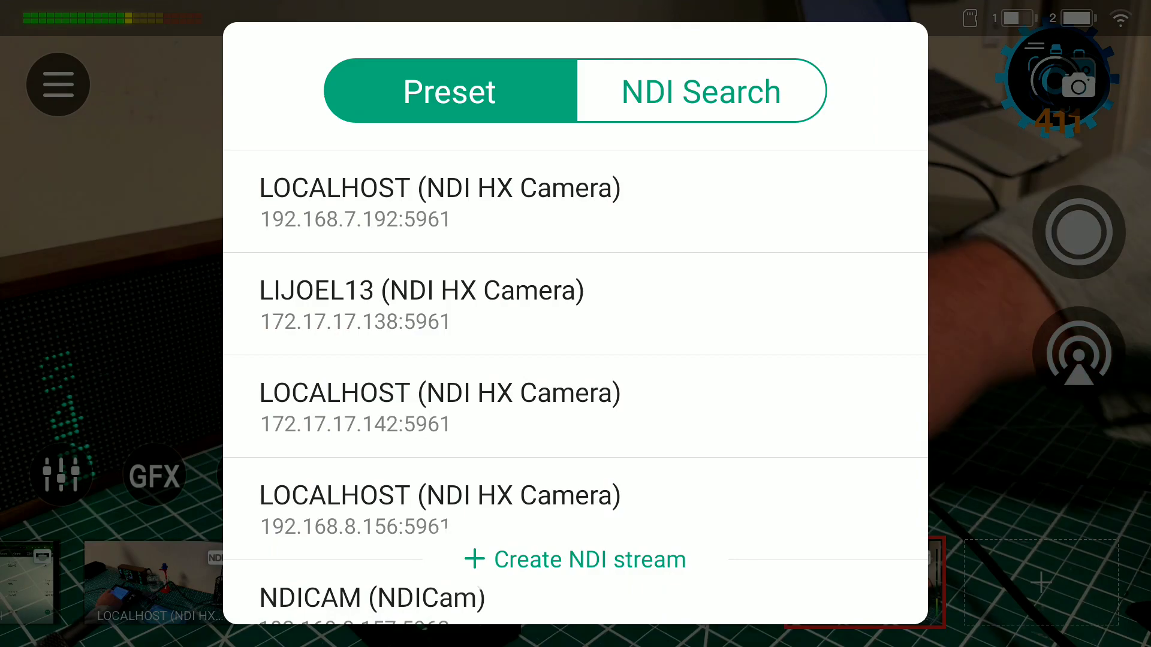
left_click(701, 92)
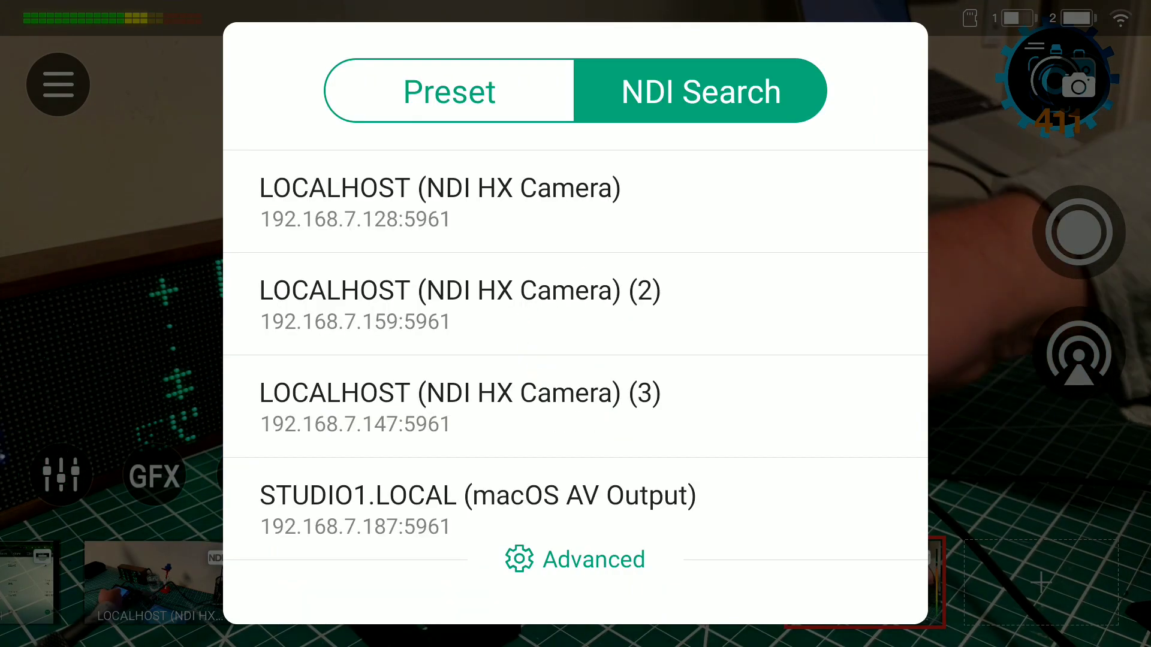
left_click(440, 203)
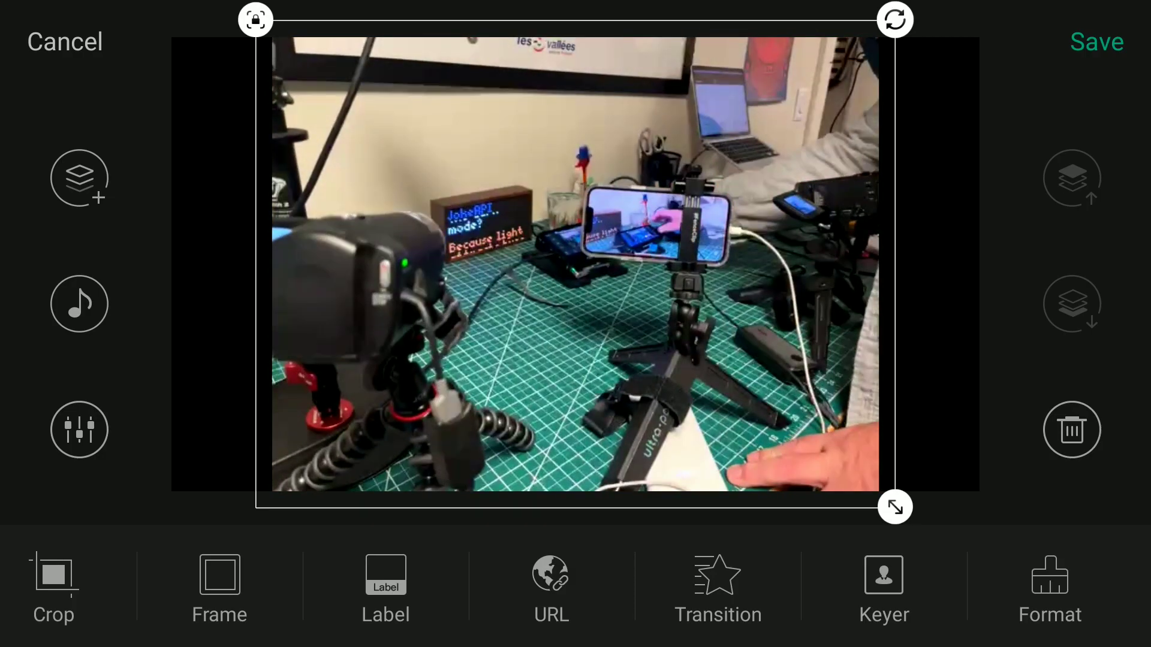
Stretch and reposition the NDI camera layer to fill the frame.
mouse_move(895, 508)
left_mouse_down()
mouse_move(905, 488)
mouse_move(956, 525)
left_mouse_up()
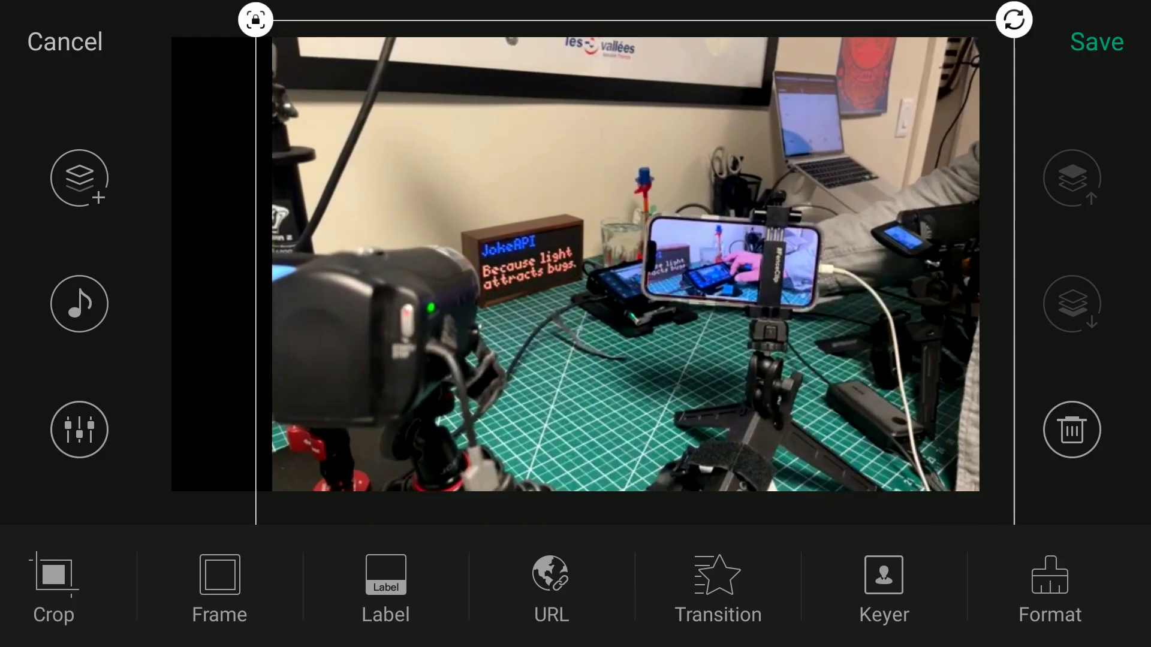
left_click_drag(606, 270, 462, 258)
left_click_drag(819, 499, 988, 525)
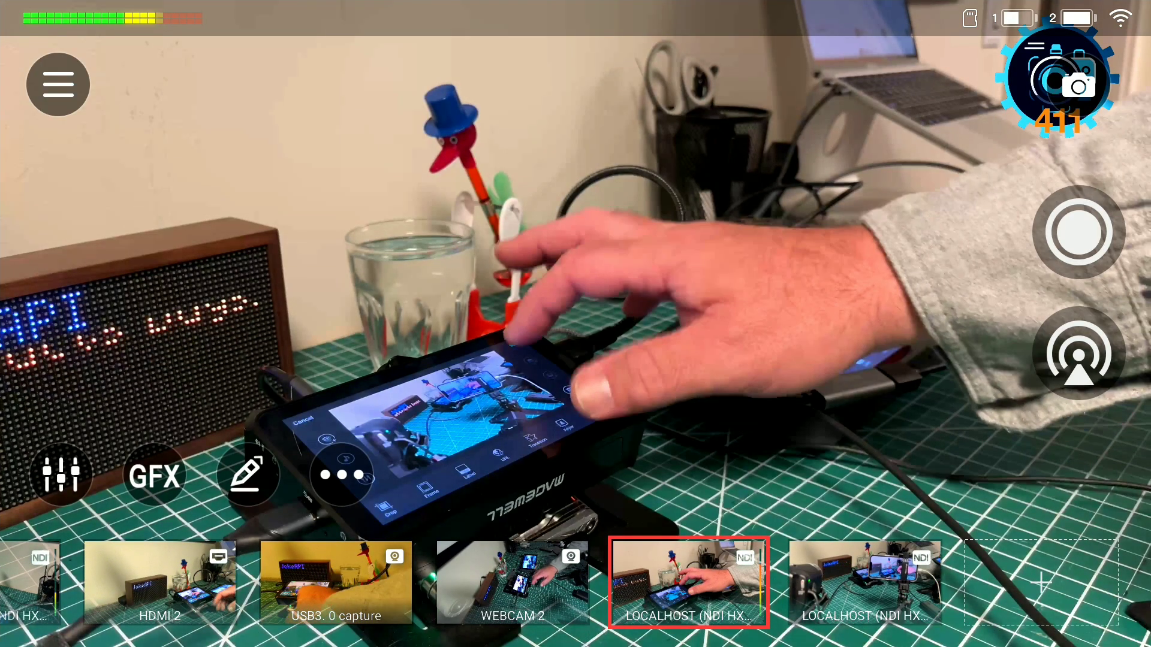
Cut the output through HDMI 1, HDMI 2, LOCALHOST, USB3.0 capture and WEBCAM 2.
scroll(575, 582, "left", 5)
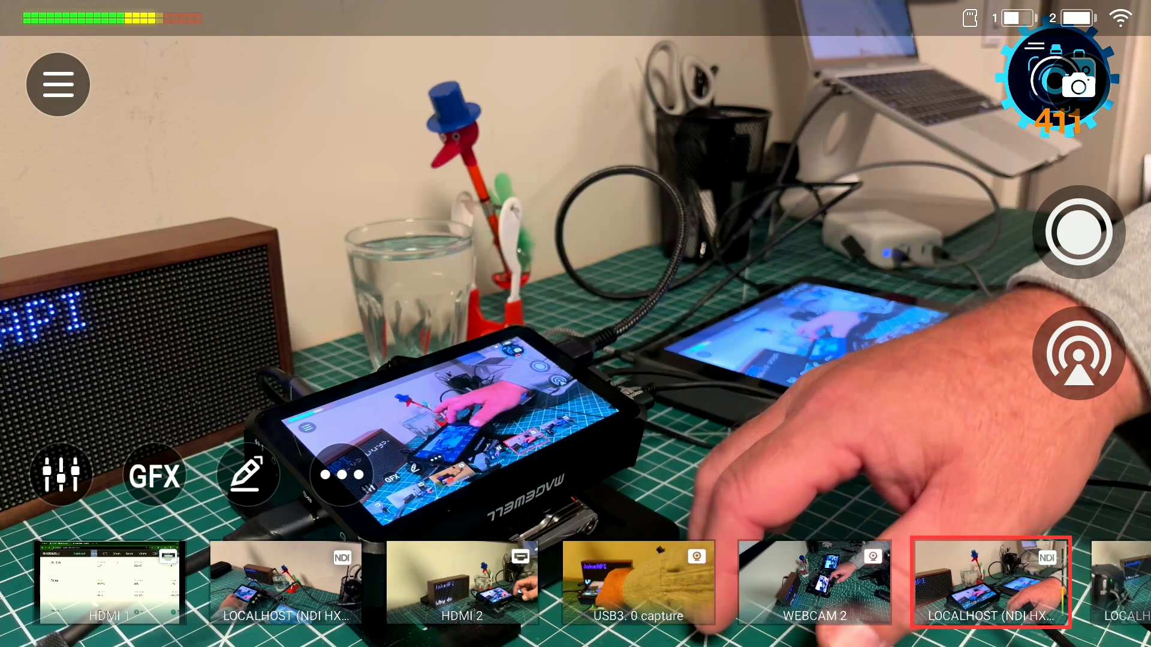
left_click(108, 582)
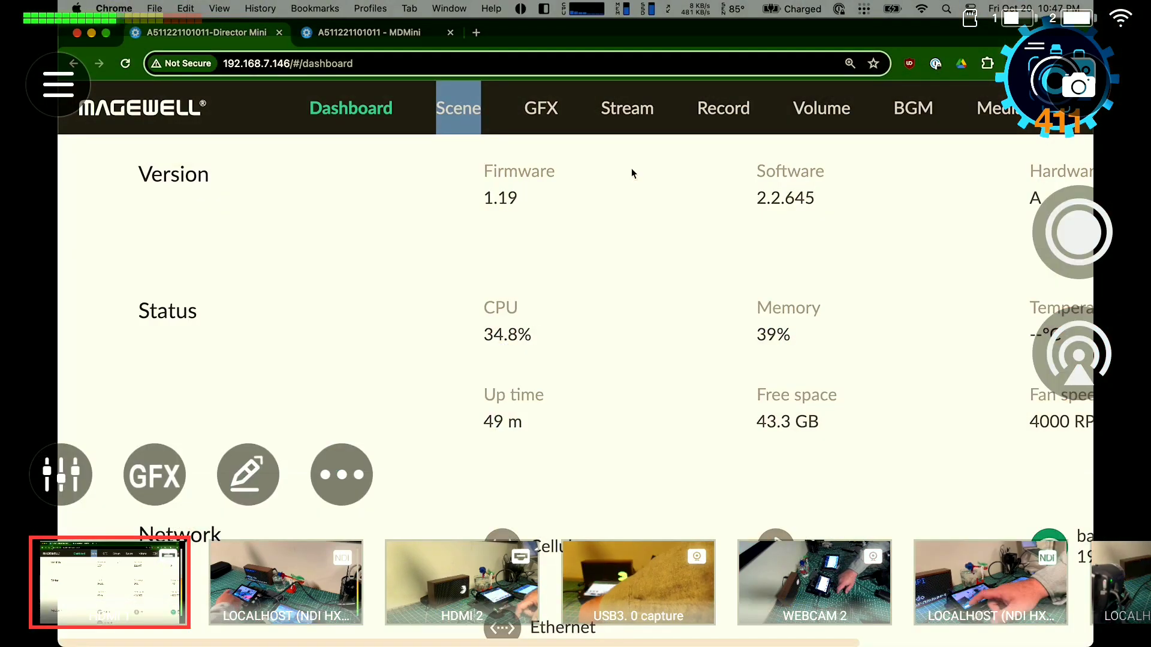
left_click(462, 581)
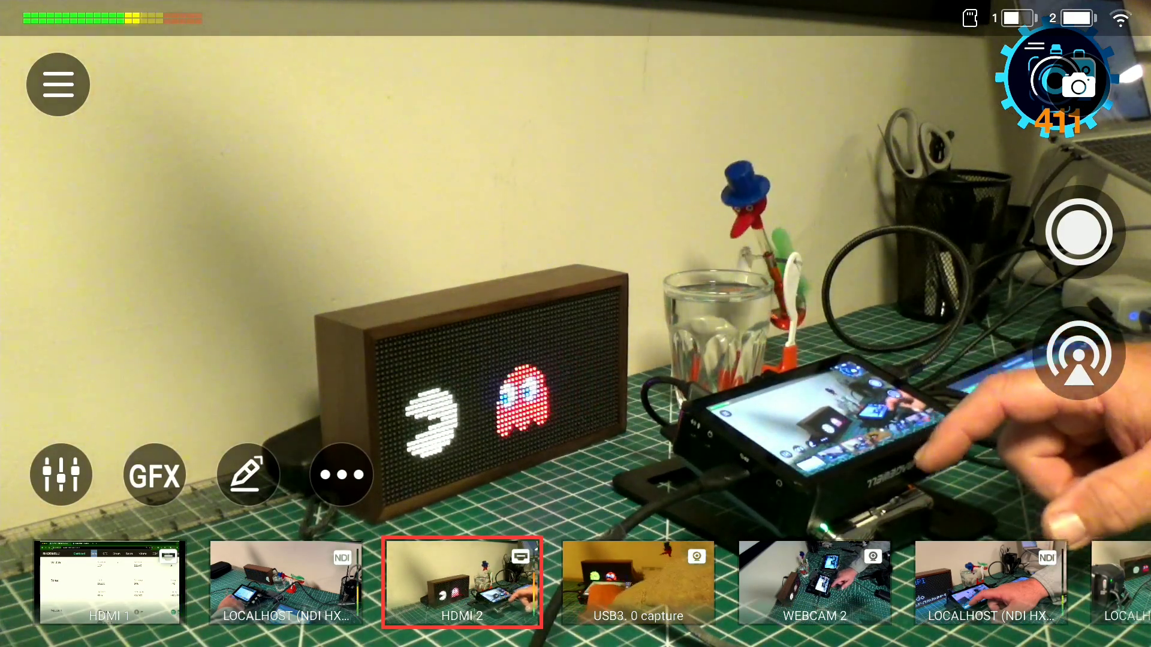
left_click(286, 581)
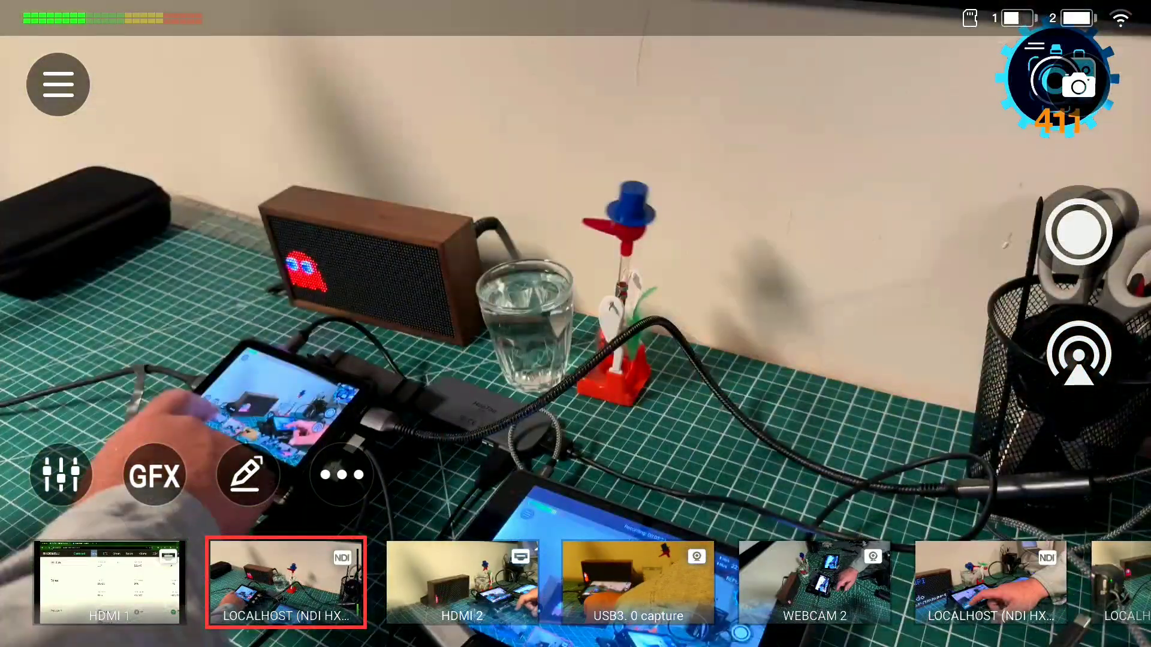
left_click(638, 582)
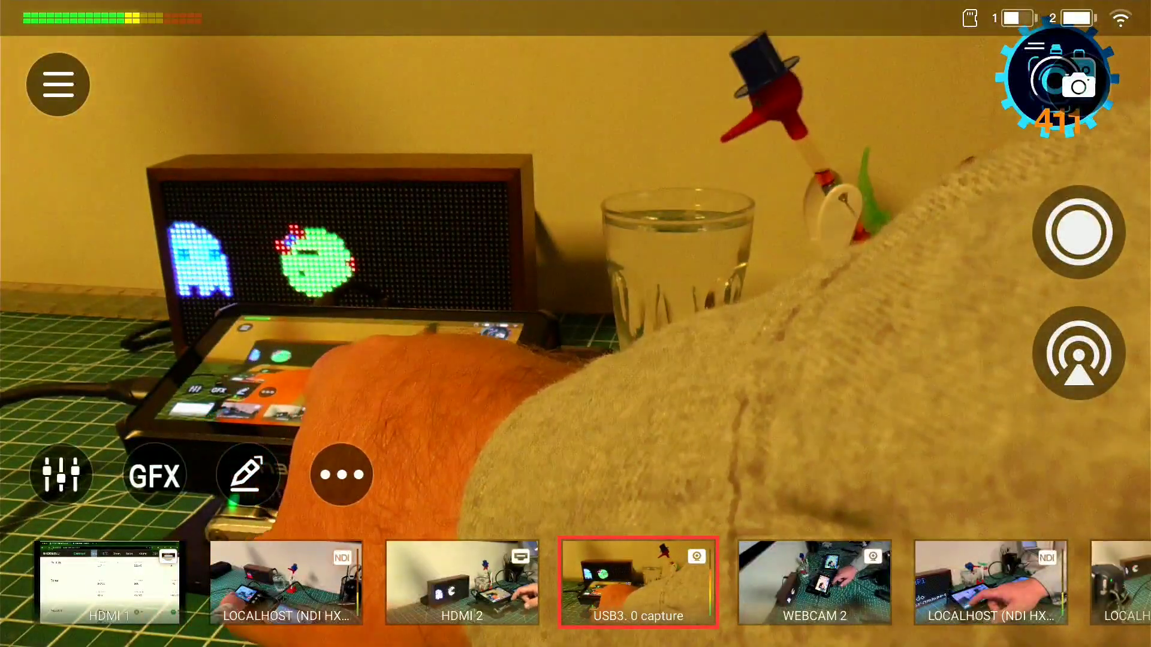
left_click(814, 581)
left_click(638, 581)
left_click(814, 582)
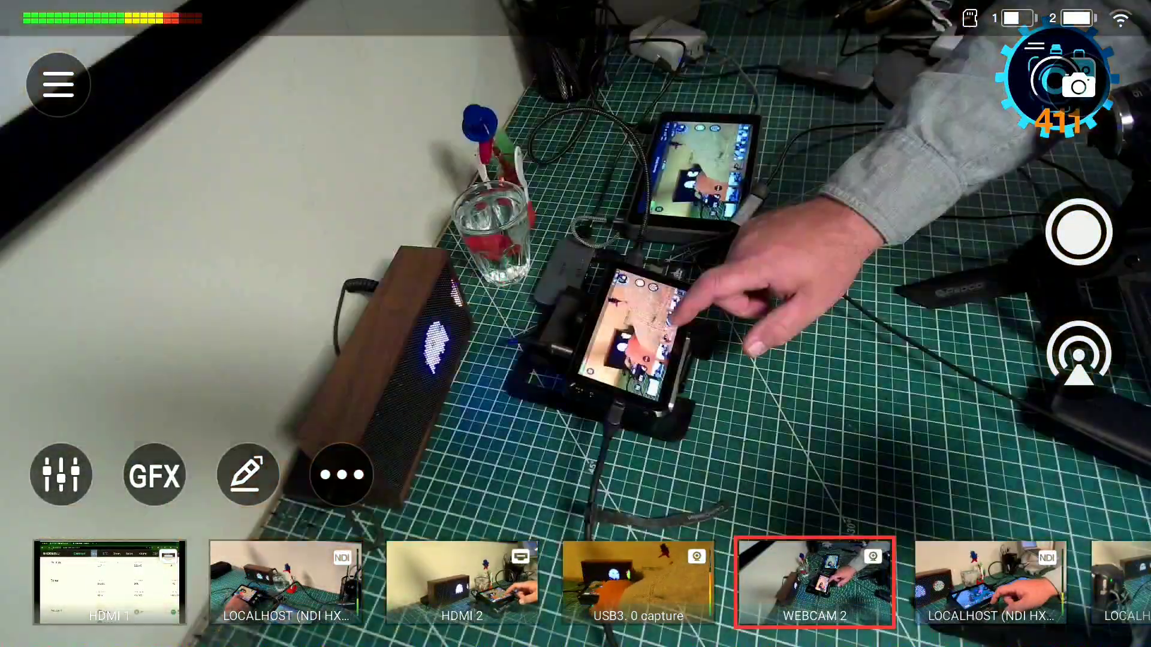
left_click(639, 581)
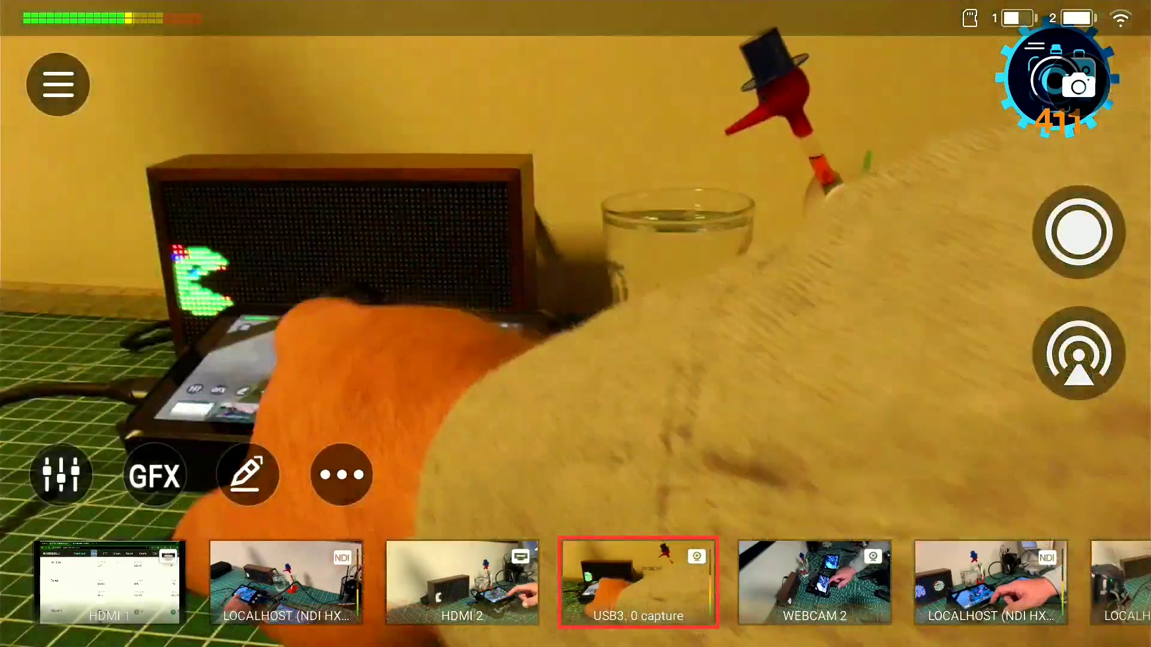
left_click(991, 581)
Cut across the other LOCALHOST NDI scenes back to the first camera, then open Create New Scene.
left_click_drag(900, 581, 600, 582)
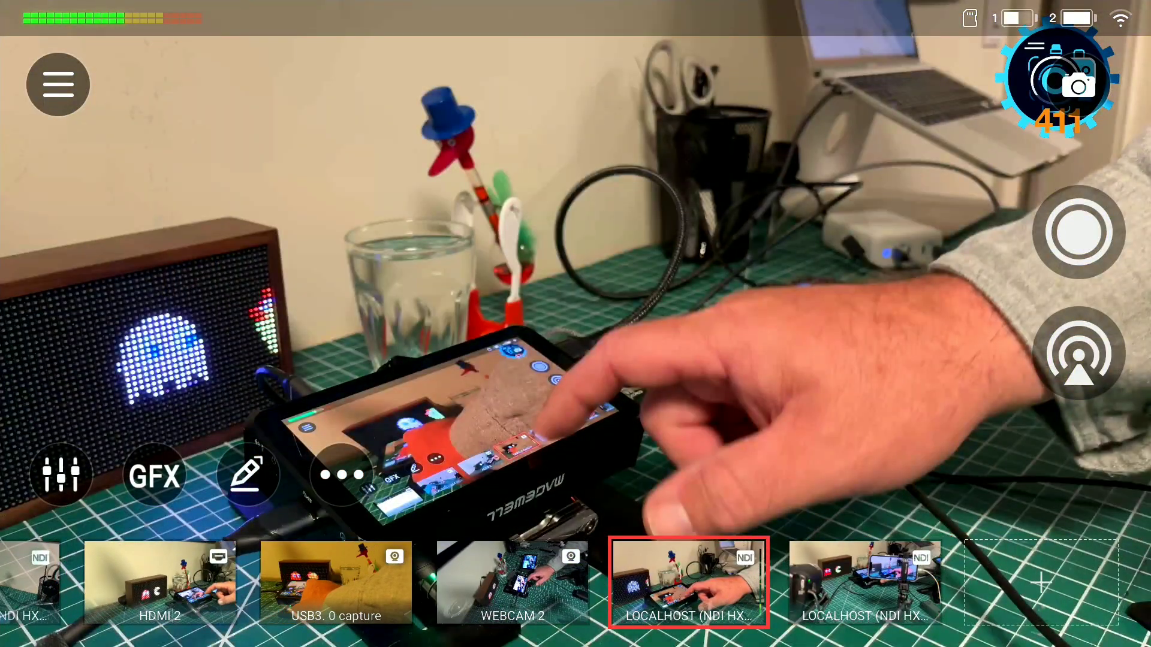
left_click(865, 581)
left_click(688, 582)
left_click_drag(419, 581, 720, 581)
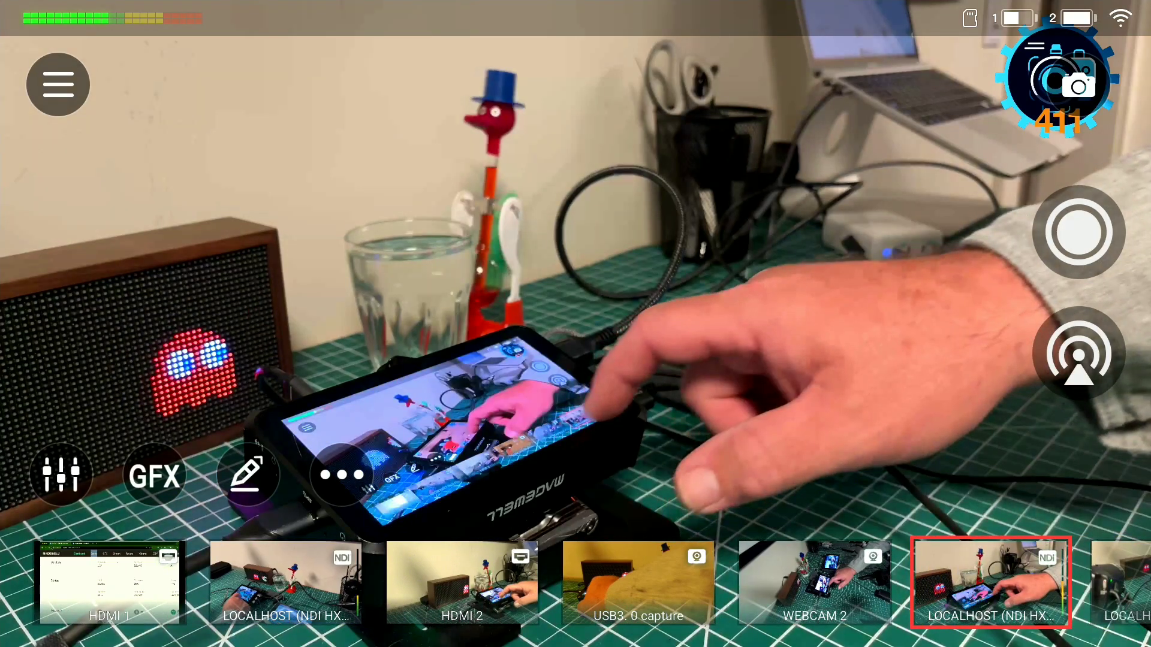
left_click(286, 582)
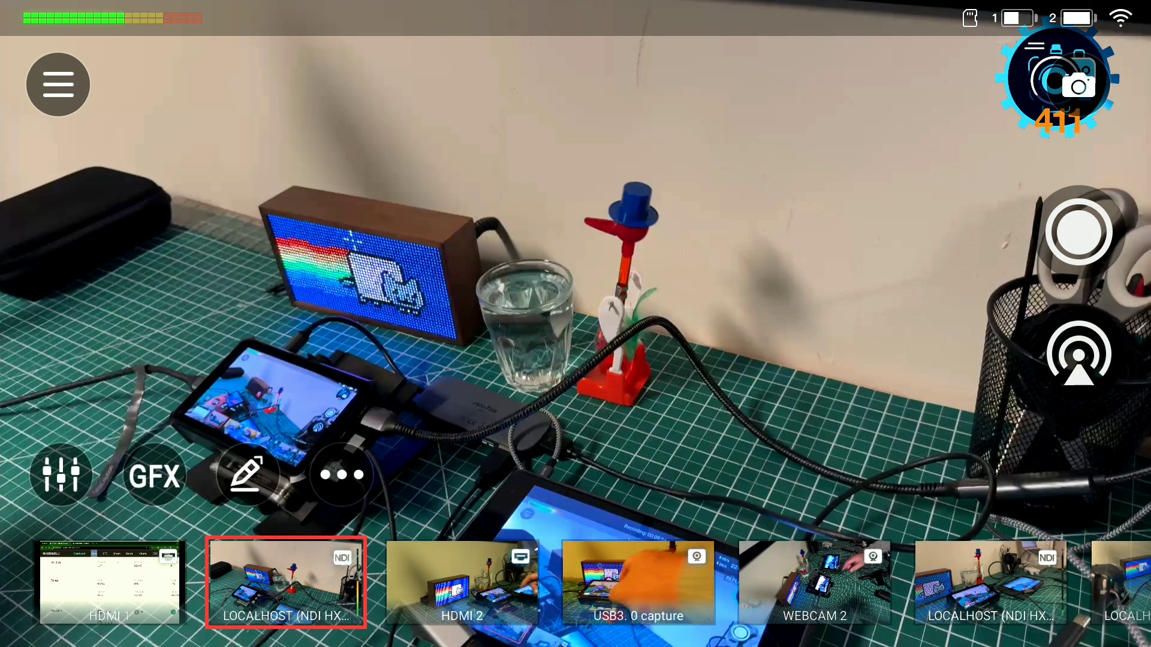
left_click_drag(839, 582, 537, 581)
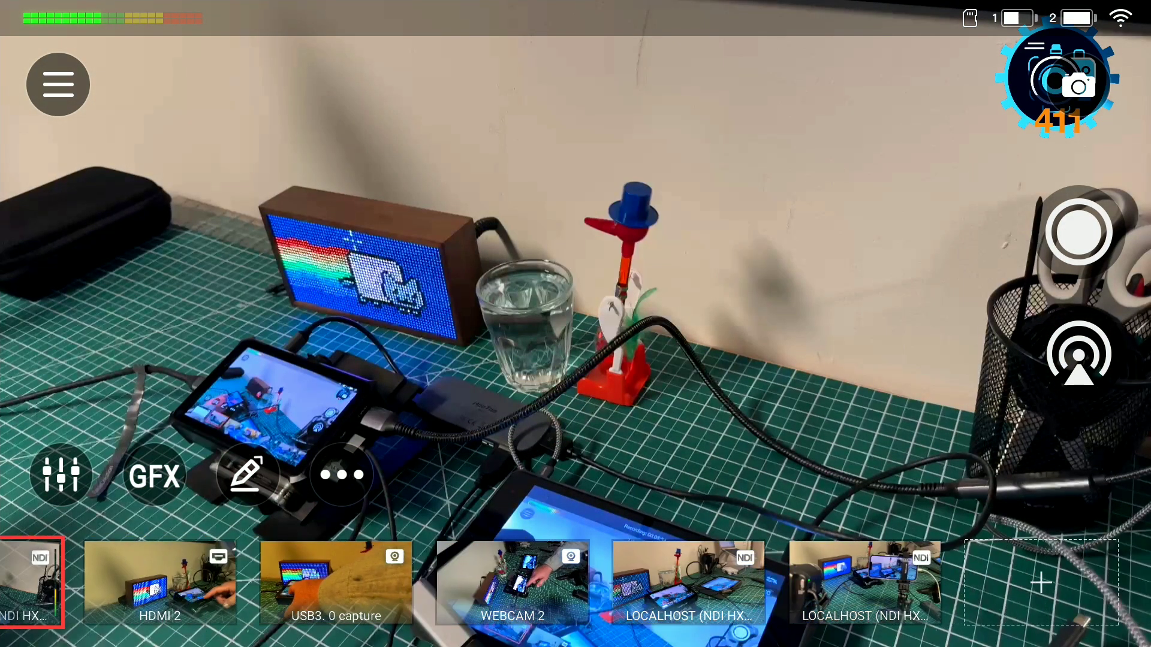
left_click(1041, 582)
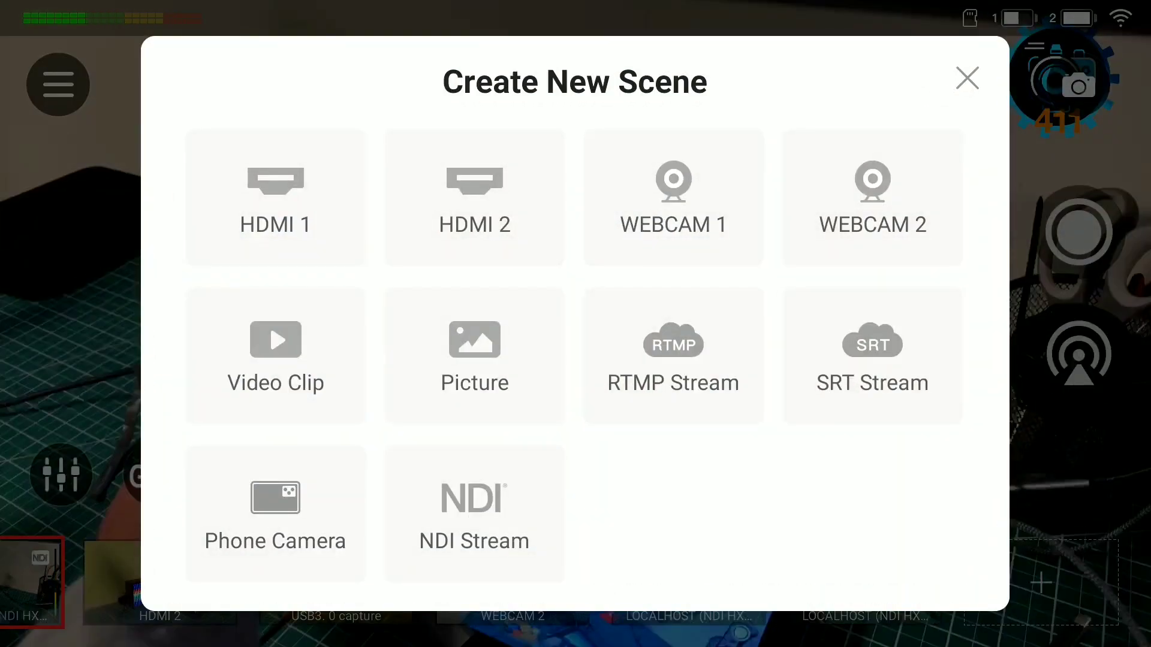
Create the Camera #1 phone camera scene and connect the phone for live video.
left_click(275, 513)
left_click(752, 583)
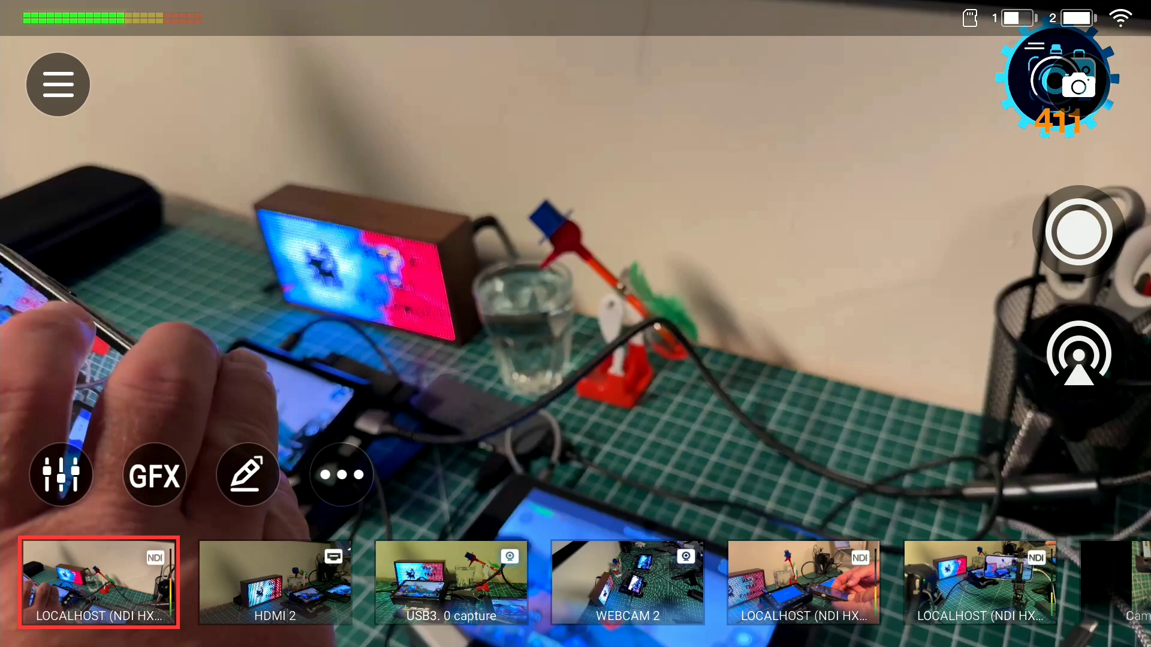
scroll(576, 582, "right", 5)
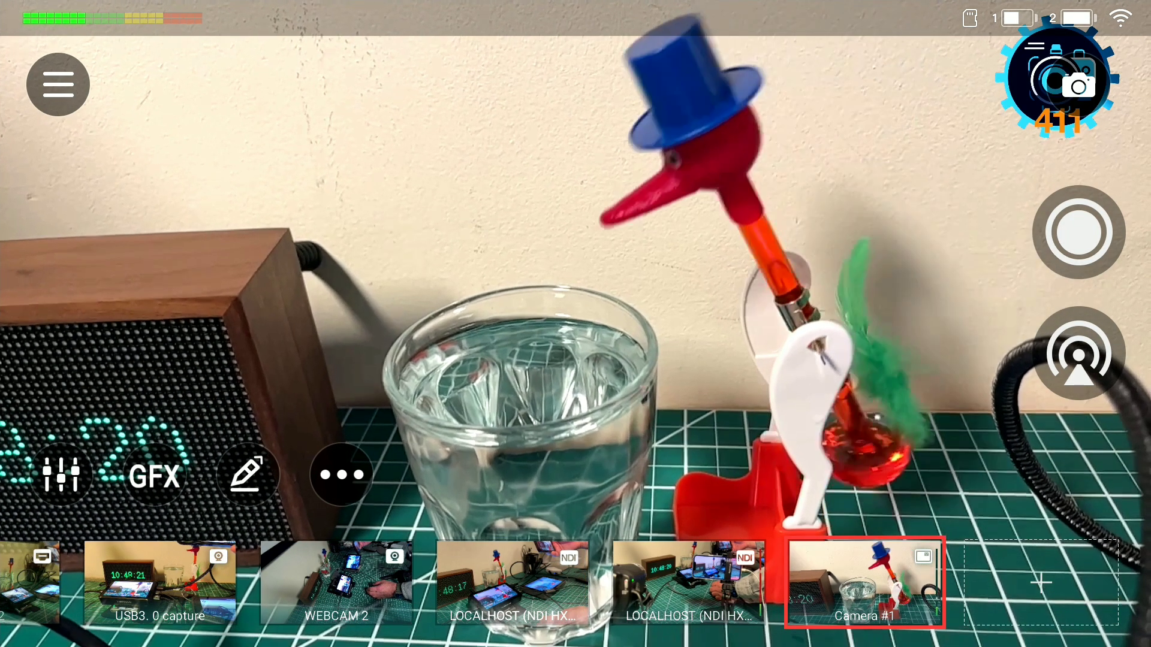
scroll(575, 581, "left", 5)
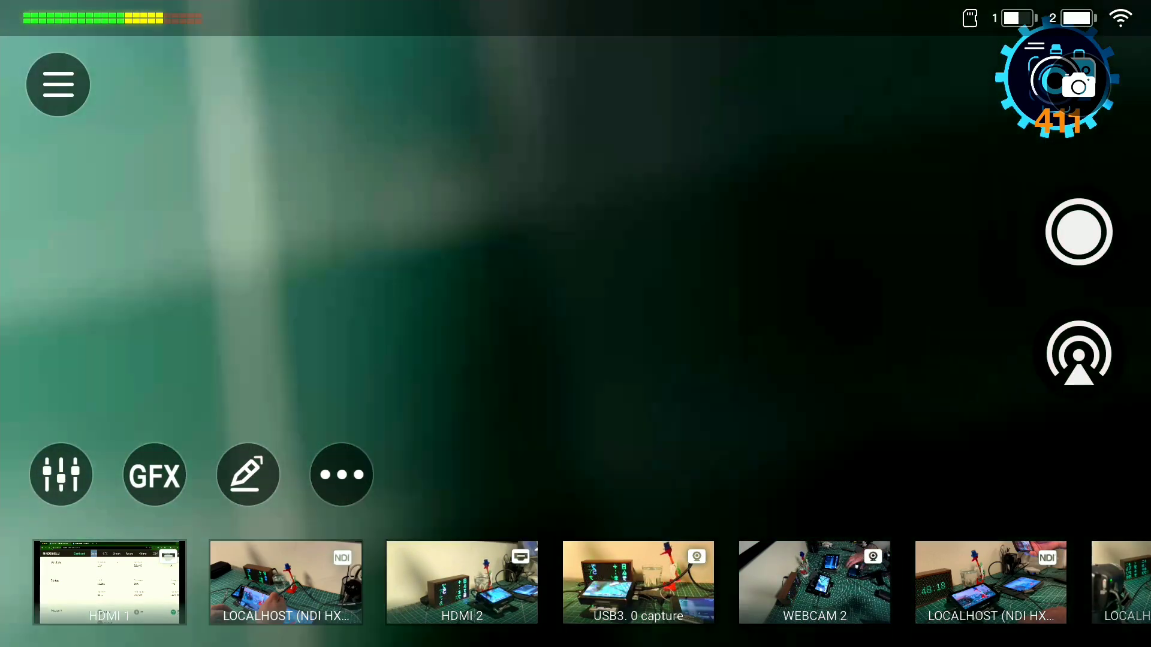
Cut the live output to the USB3.0 capture, then to the HDMI 1 dashboard.
left_click(638, 582)
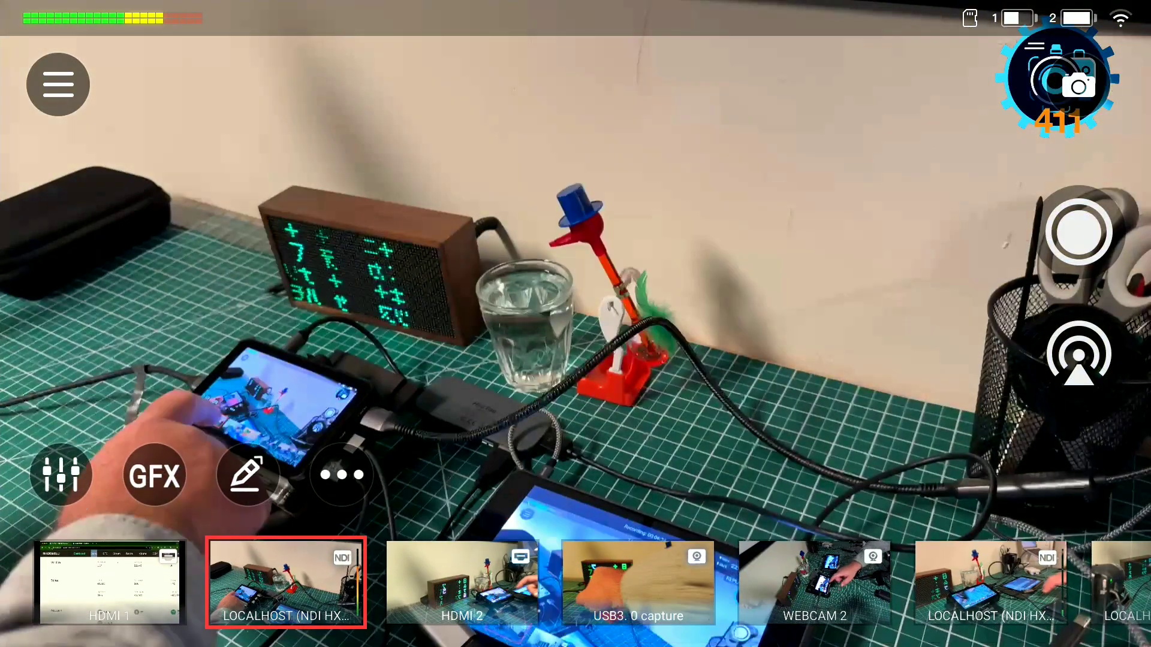
left_click(109, 582)
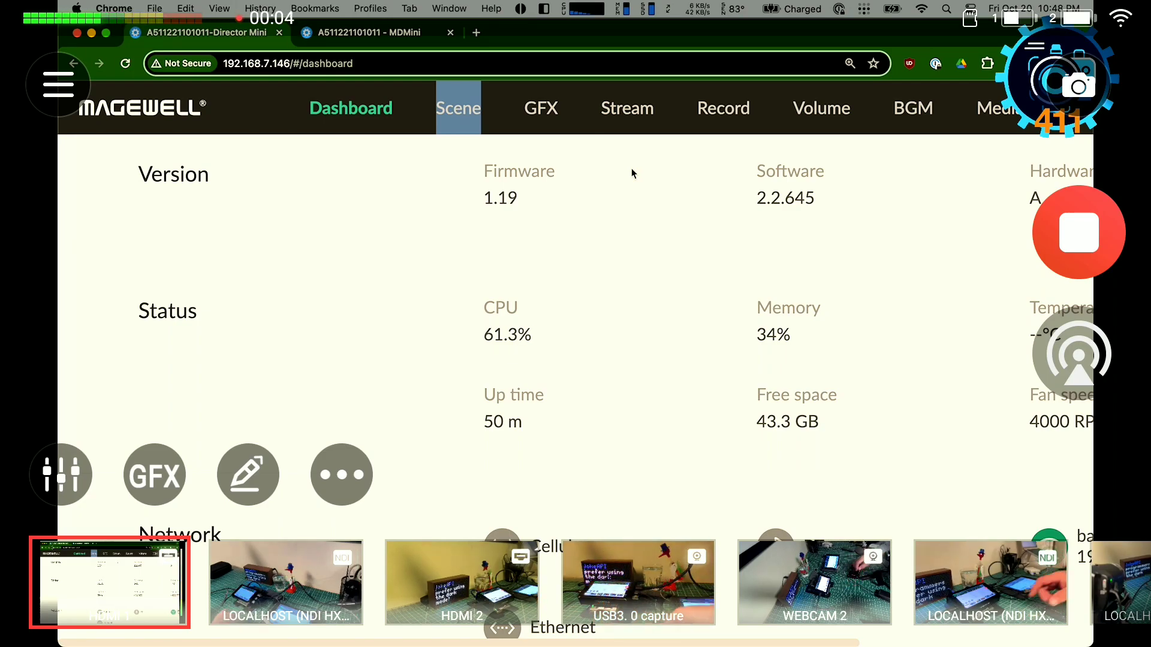
scroll(575, 582, "right", 5)
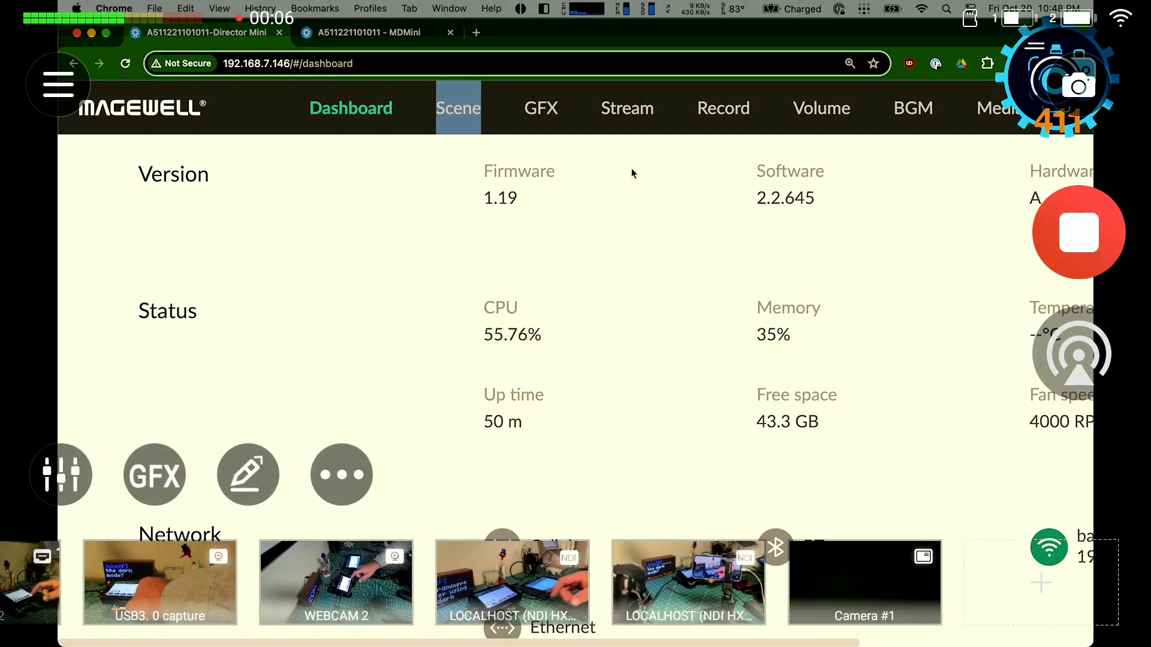
Build a scene with HDMI 1 top-left, a camera top-right and a webcam lower-left.
left_click(1042, 581)
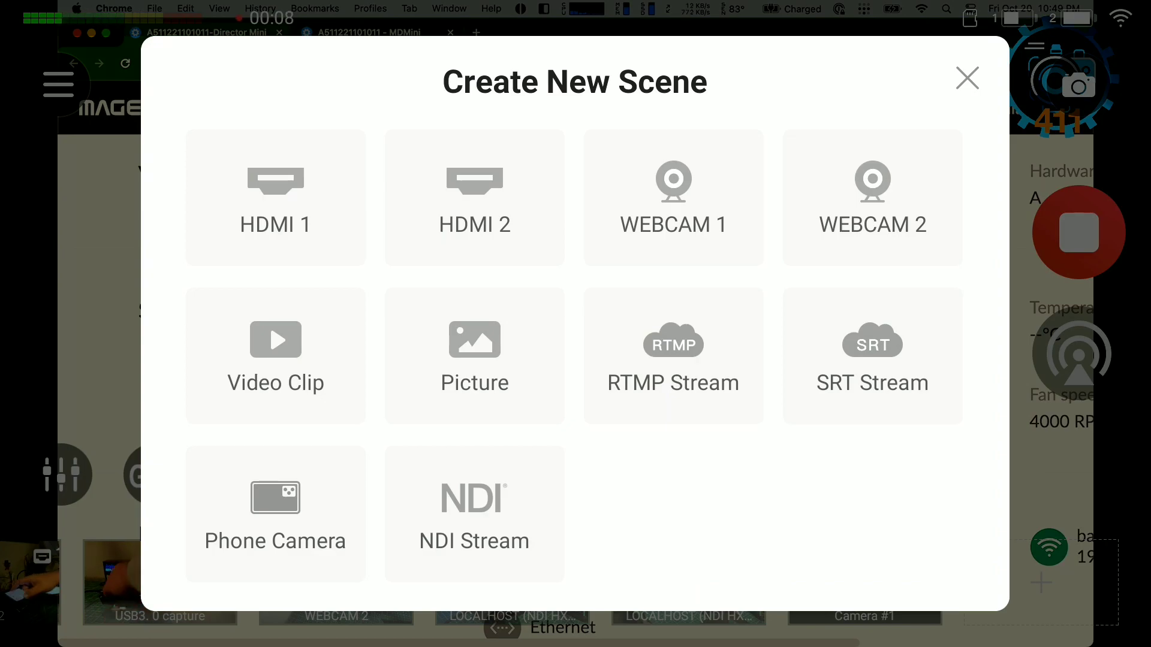
left_click(275, 198)
left_click_drag(996, 508, 557, 260)
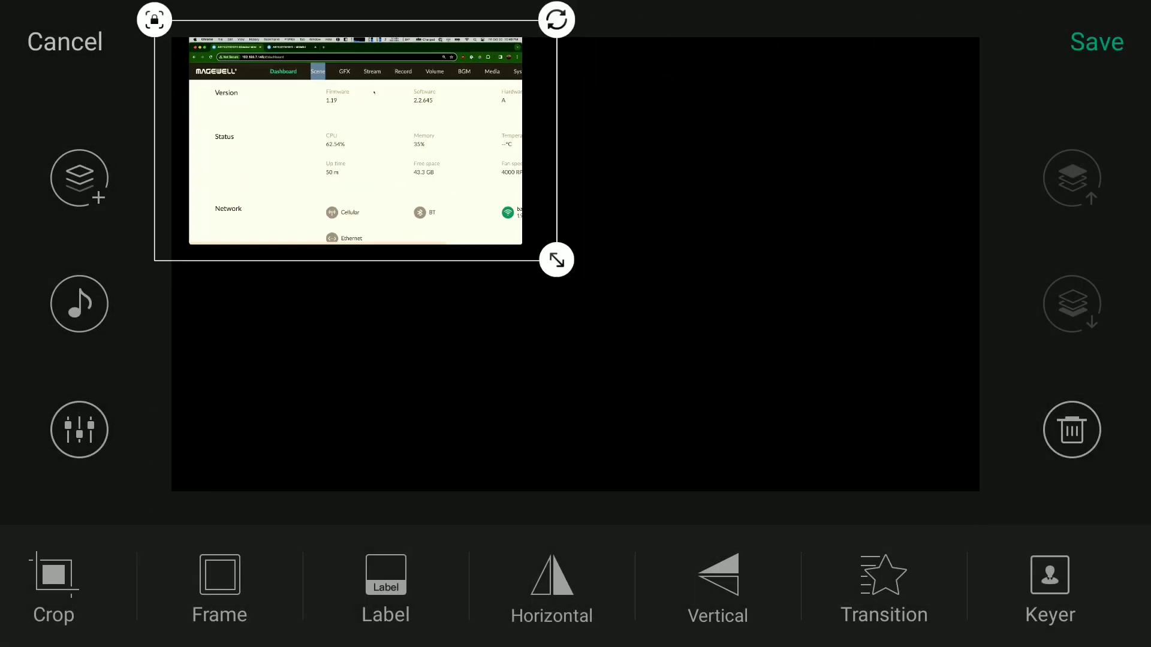
left_click(79, 178)
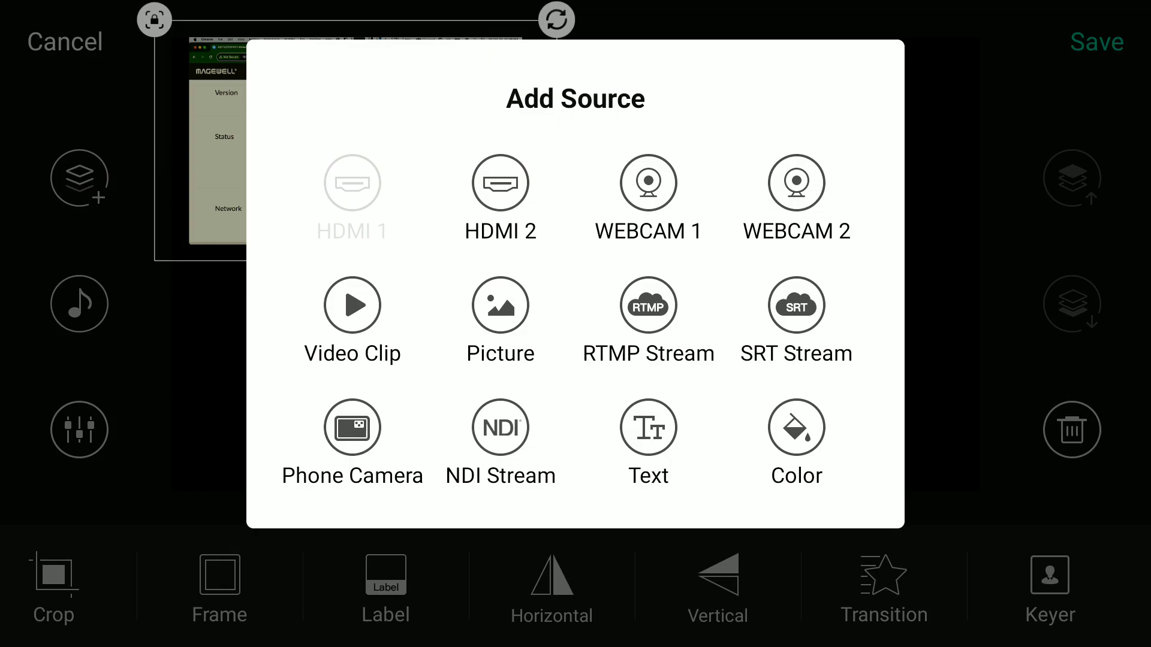
left_click(501, 198)
left_click_drag(570, 262, 740, 128)
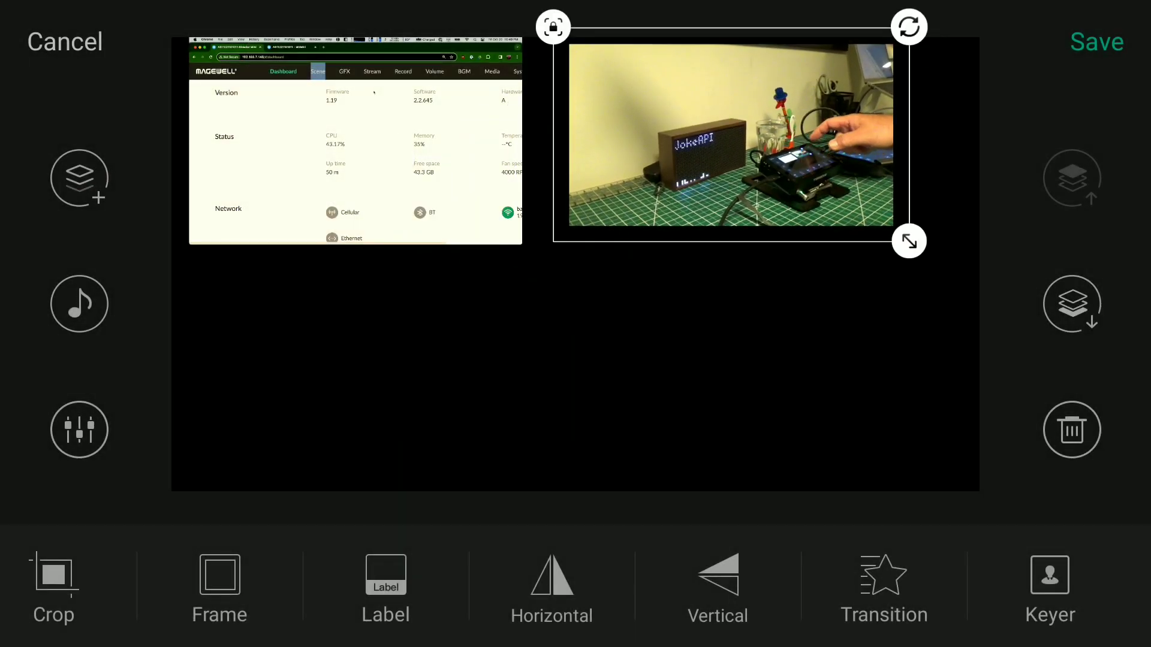
left_click(79, 178)
left_click(799, 179)
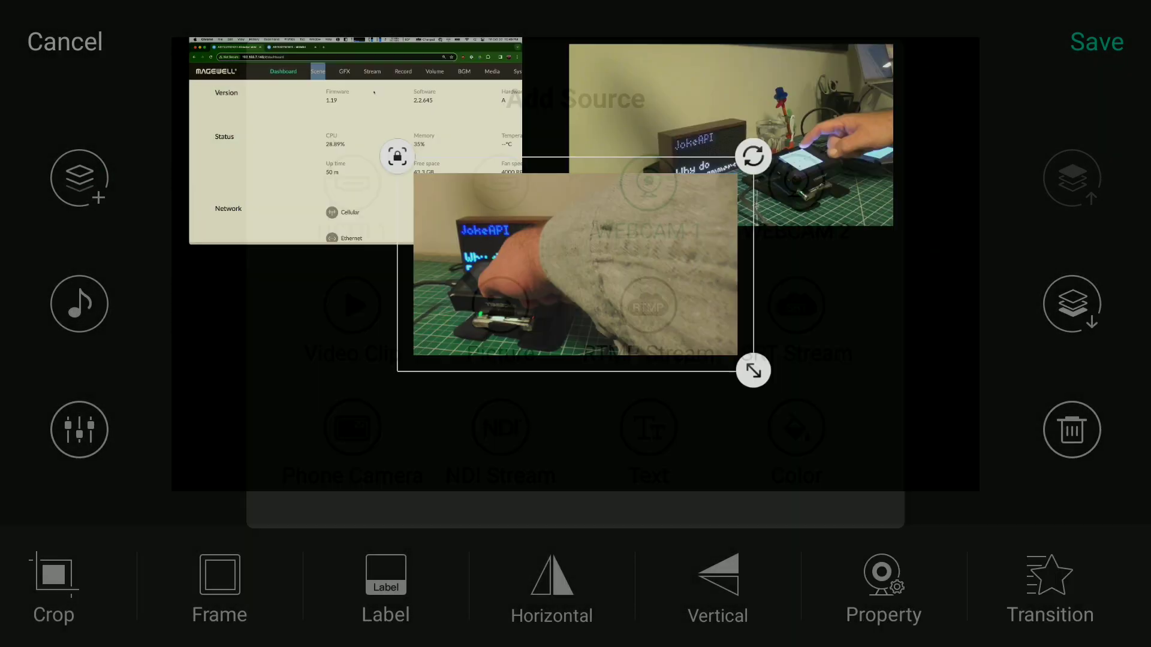
mouse_move(575, 264)
left_mouse_down()
mouse_move(575, 428)
mouse_move(331, 363)
left_mouse_up()
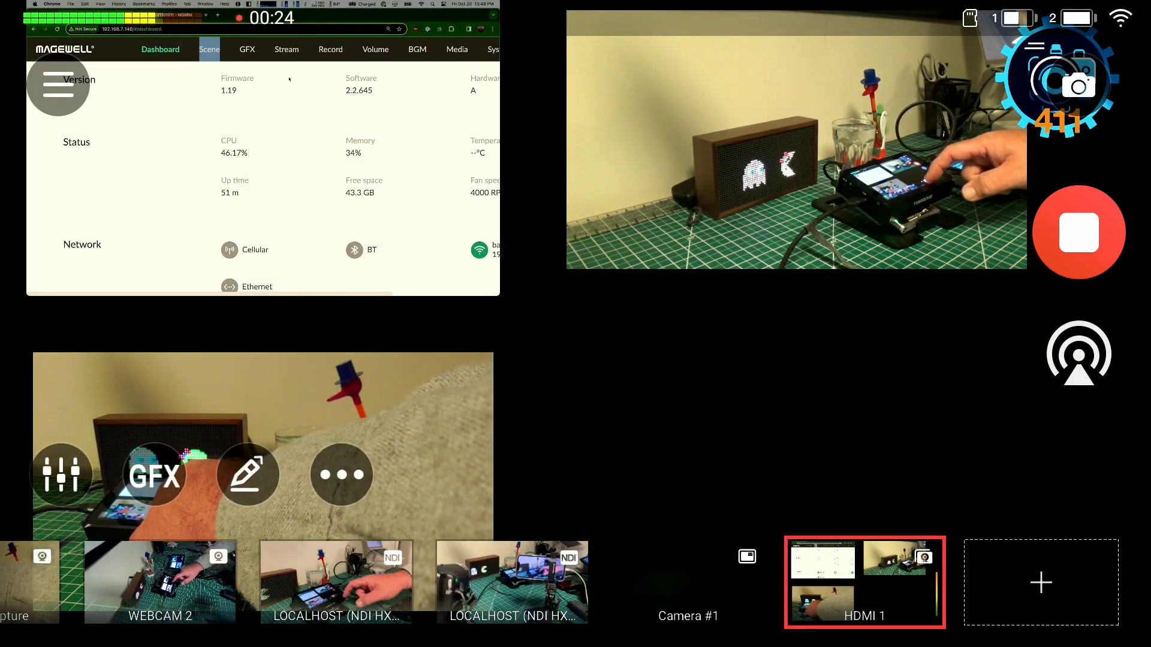
Add WEBCAM 2 to the HDMI 1 scene layout and create a new C100 scene.
left_click(864, 582)
left_click(855, 468)
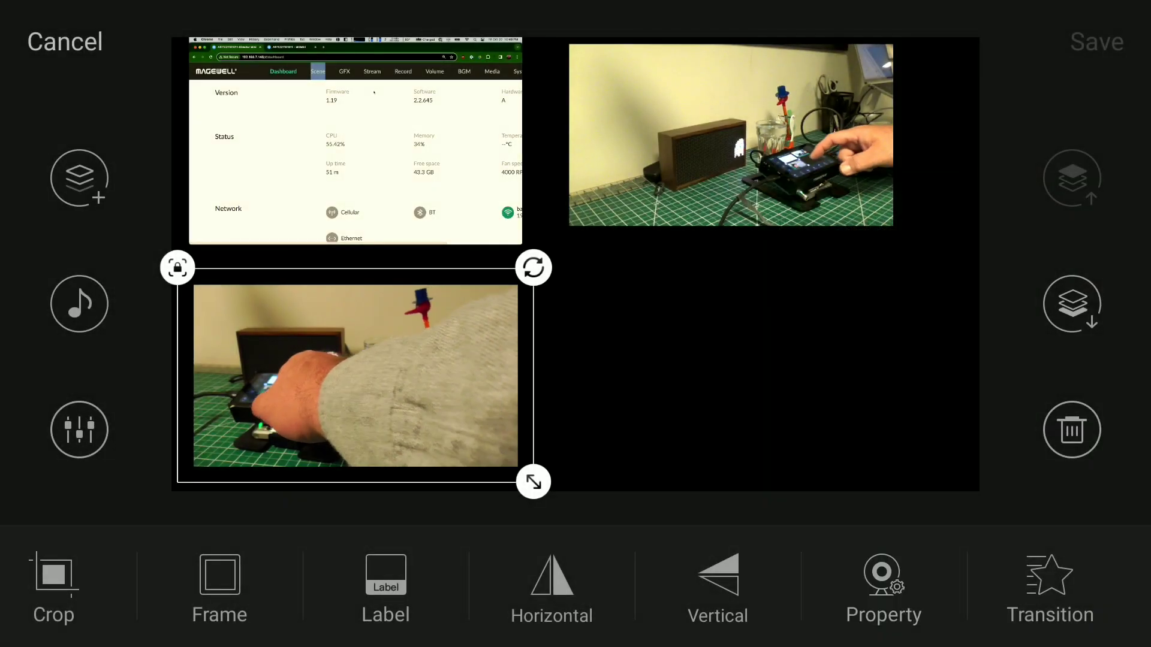
left_click(79, 178)
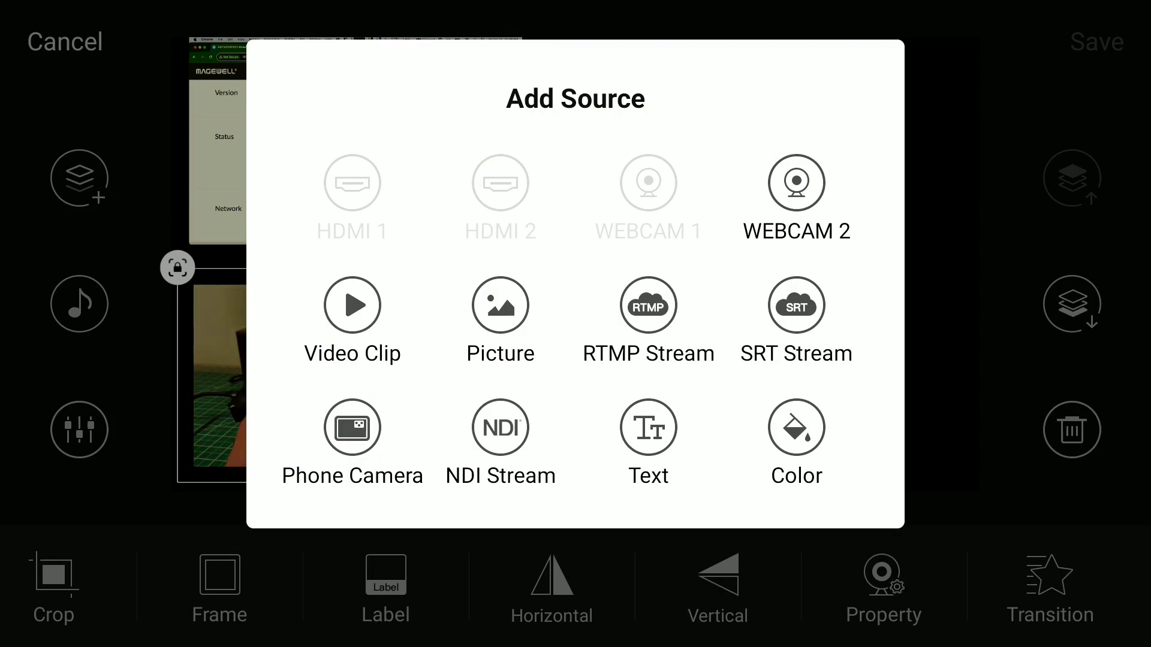
left_click(796, 198)
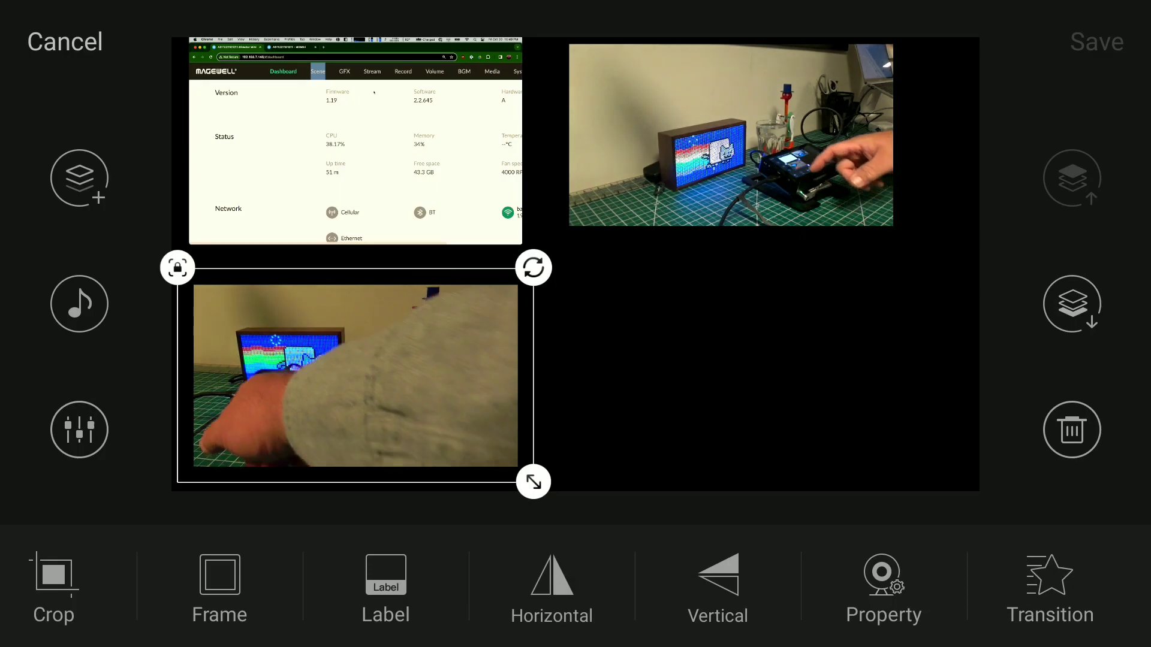
left_click(79, 178)
left_click(796, 183)
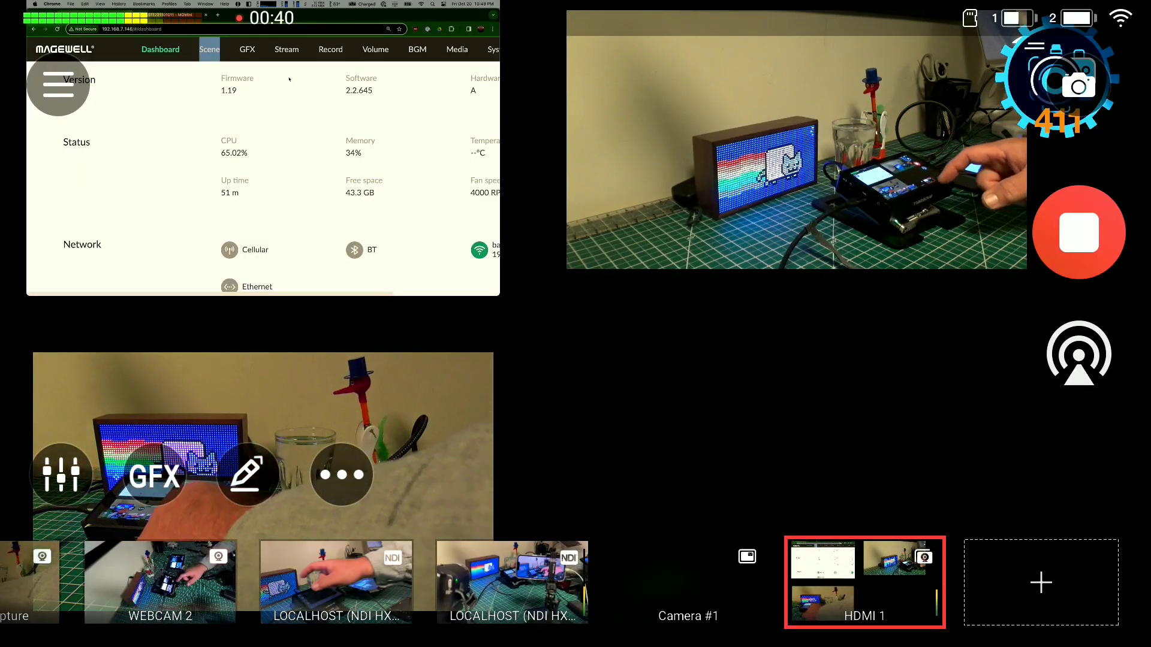
left_click(1041, 582)
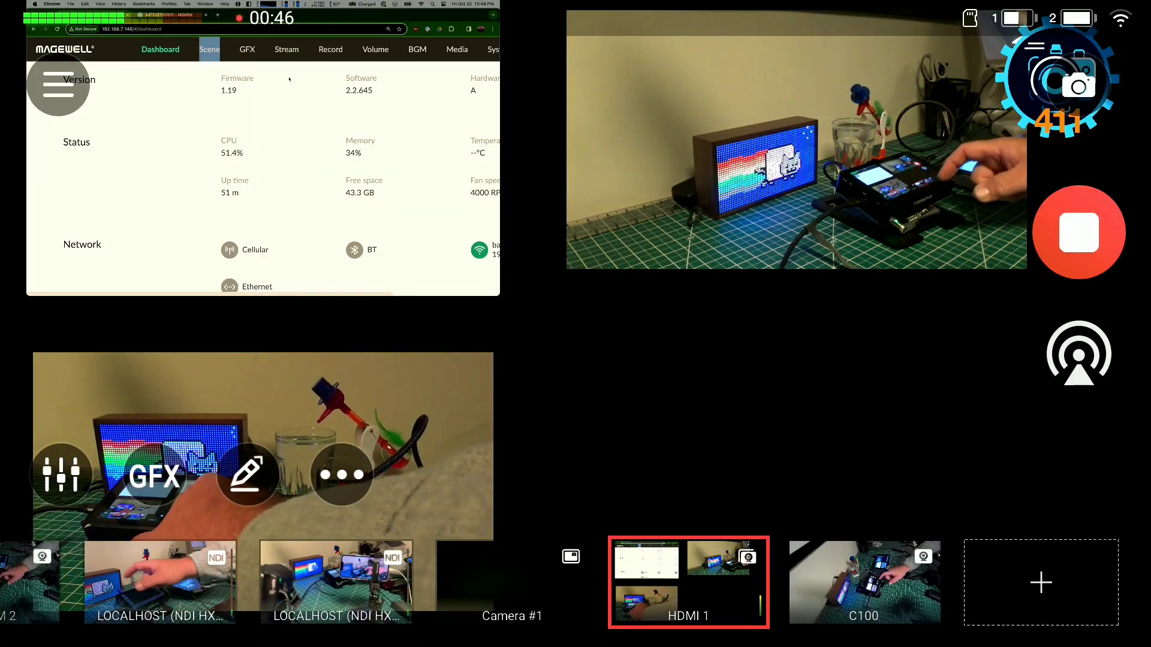
Shrink C100's camera layer top-left, add the phone camera top-right, and save.
left_click(864, 581)
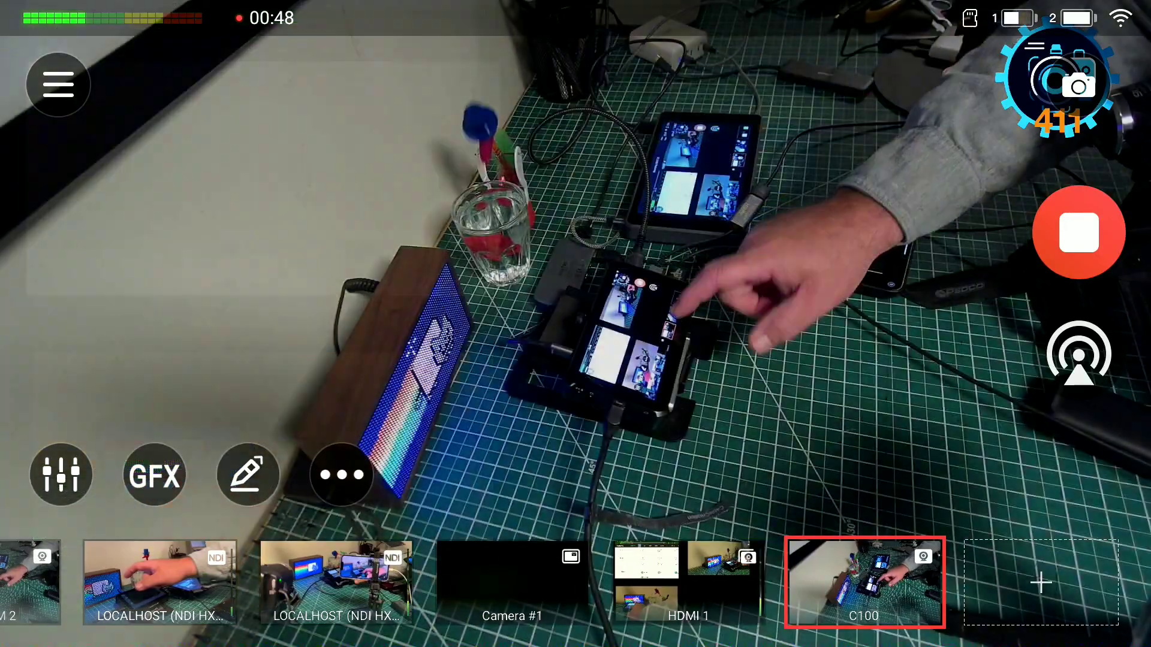
left_click(864, 582)
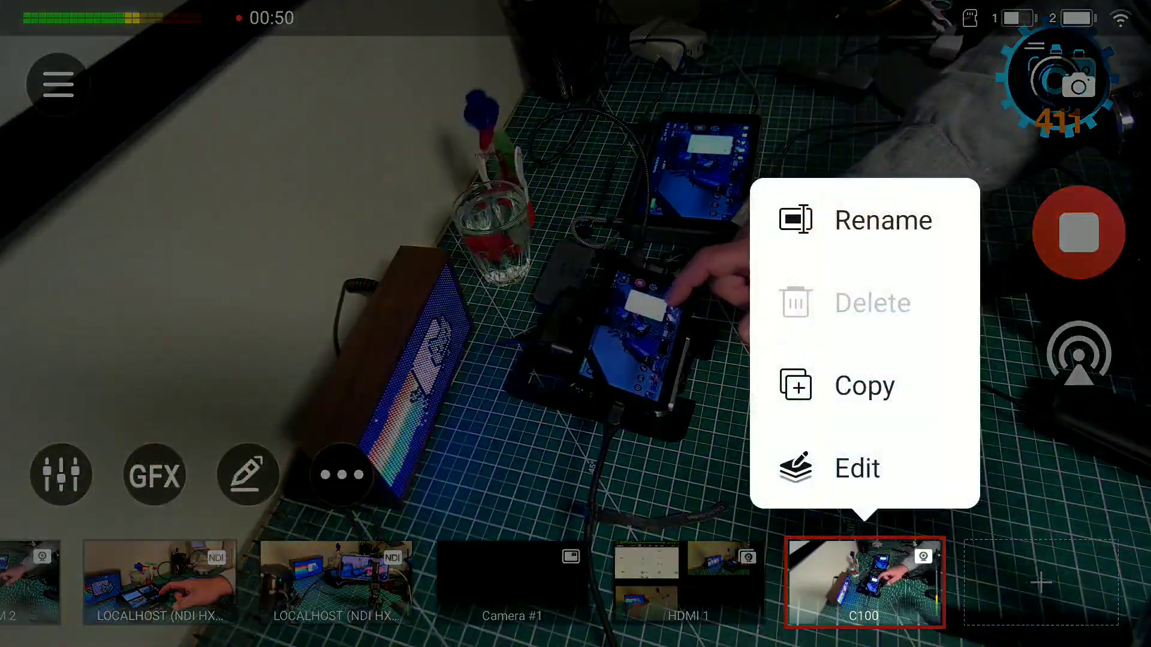
left_click(857, 468)
left_click_drag(993, 505, 570, 268)
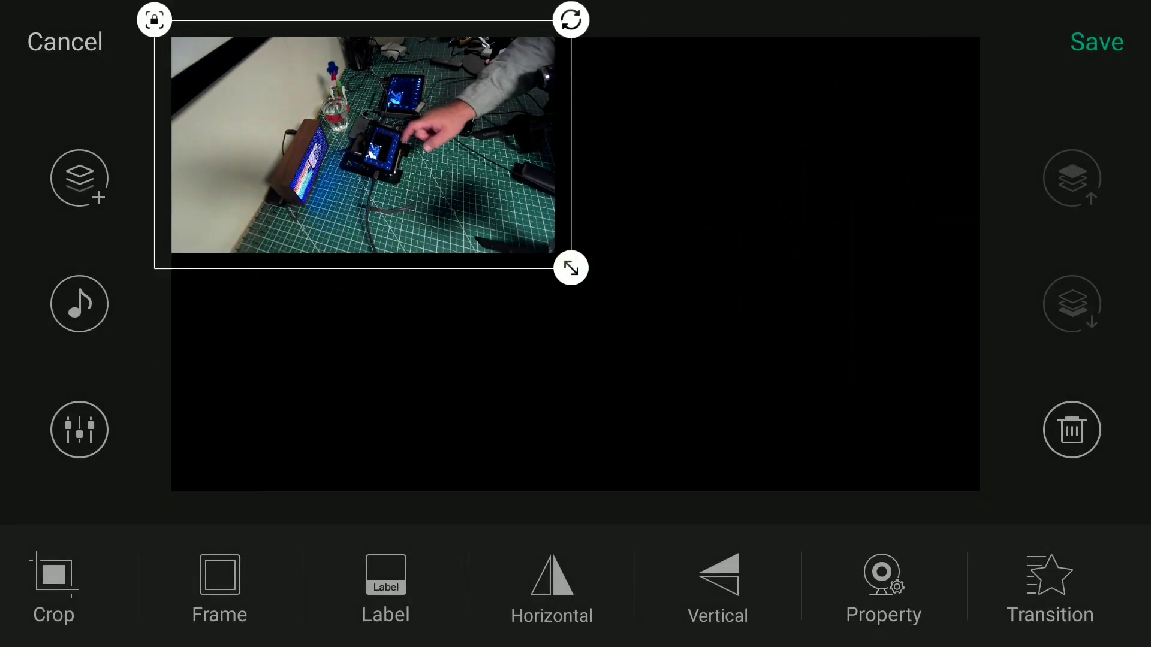
left_click(79, 178)
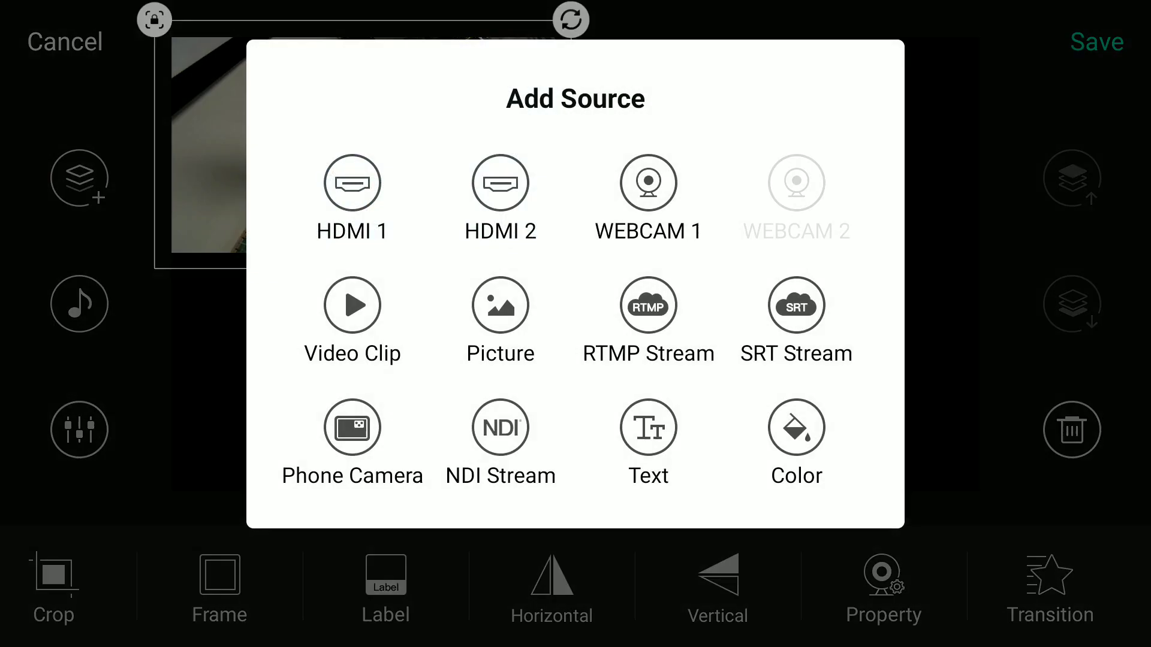
left_click(353, 427)
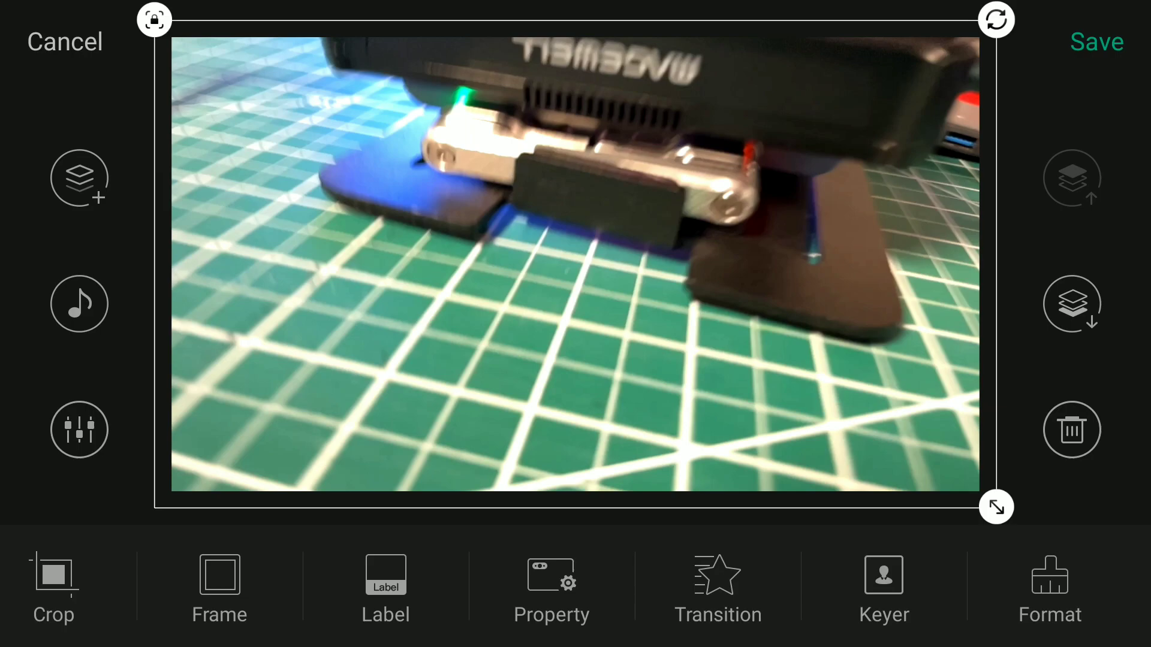
left_click_drag(996, 508, 547, 255)
left_click_drag(351, 138, 774, 161)
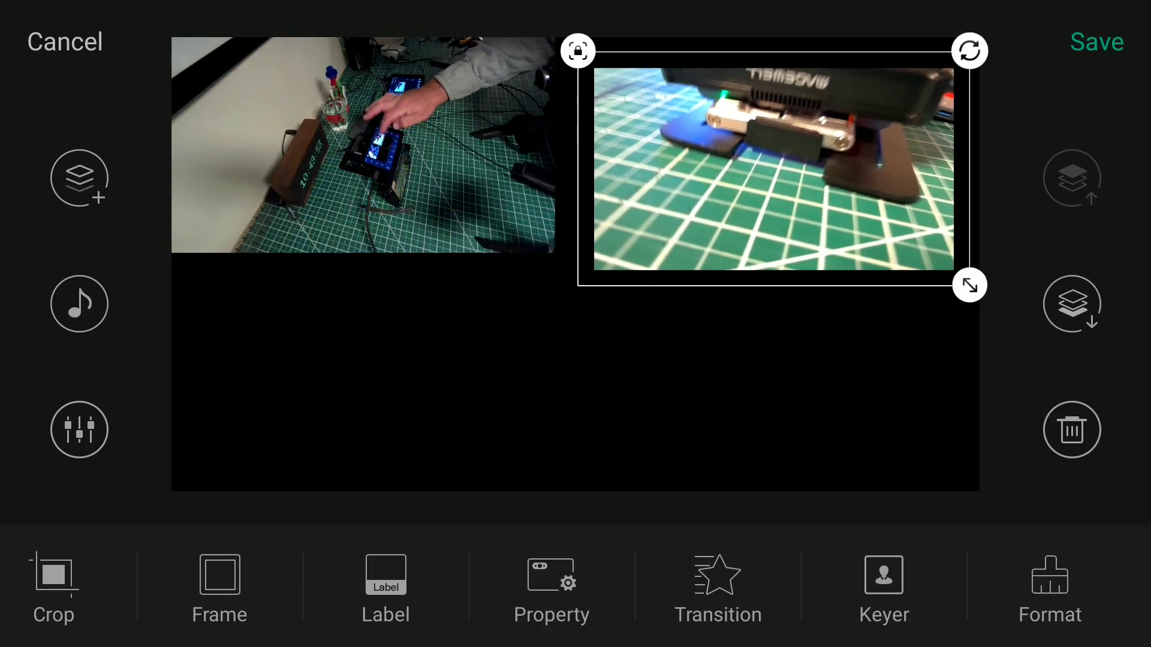
left_click(1098, 42)
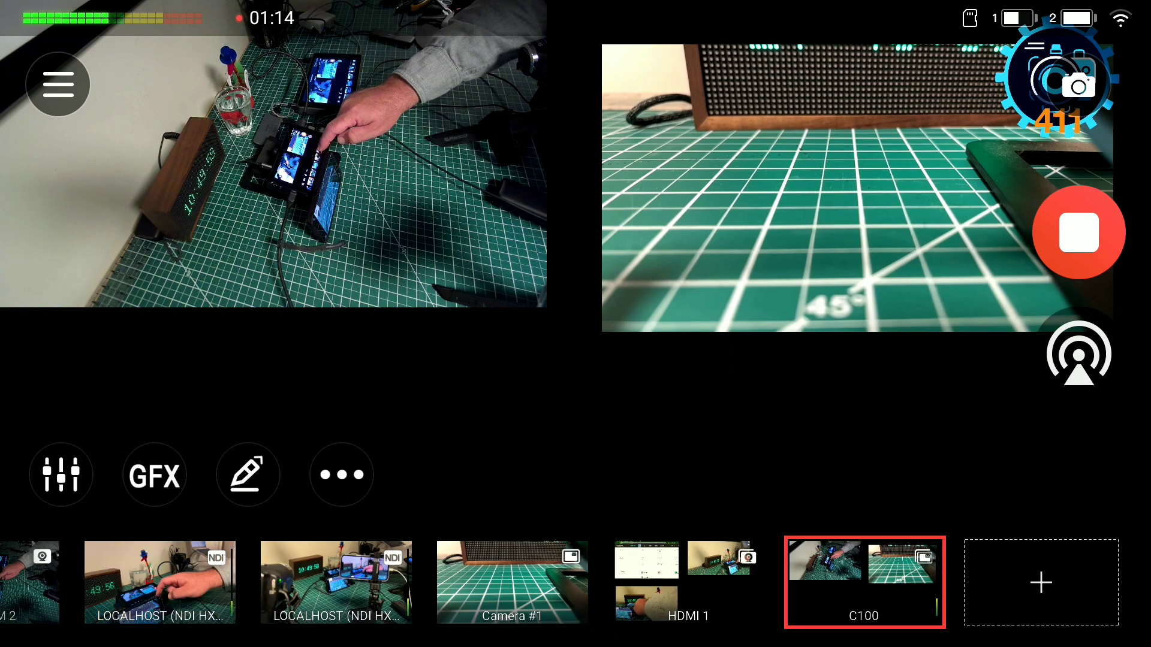
Add a discovered NDI network camera as a third layer in the C100 scene.
left_click(863, 582)
left_click(857, 468)
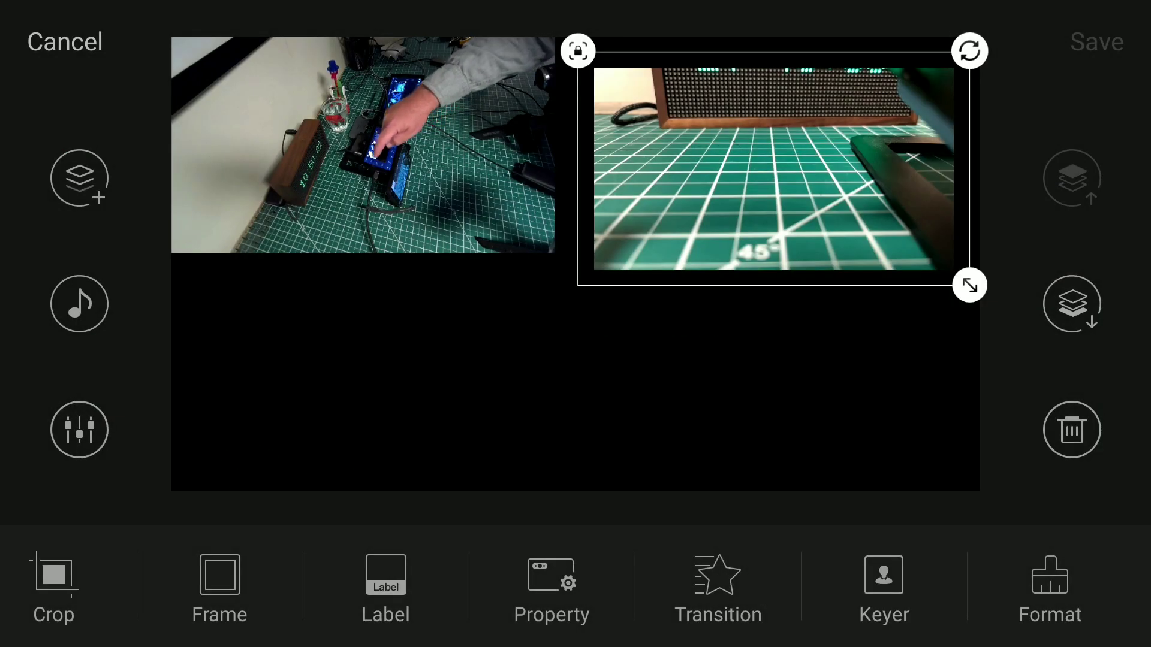
left_click(79, 178)
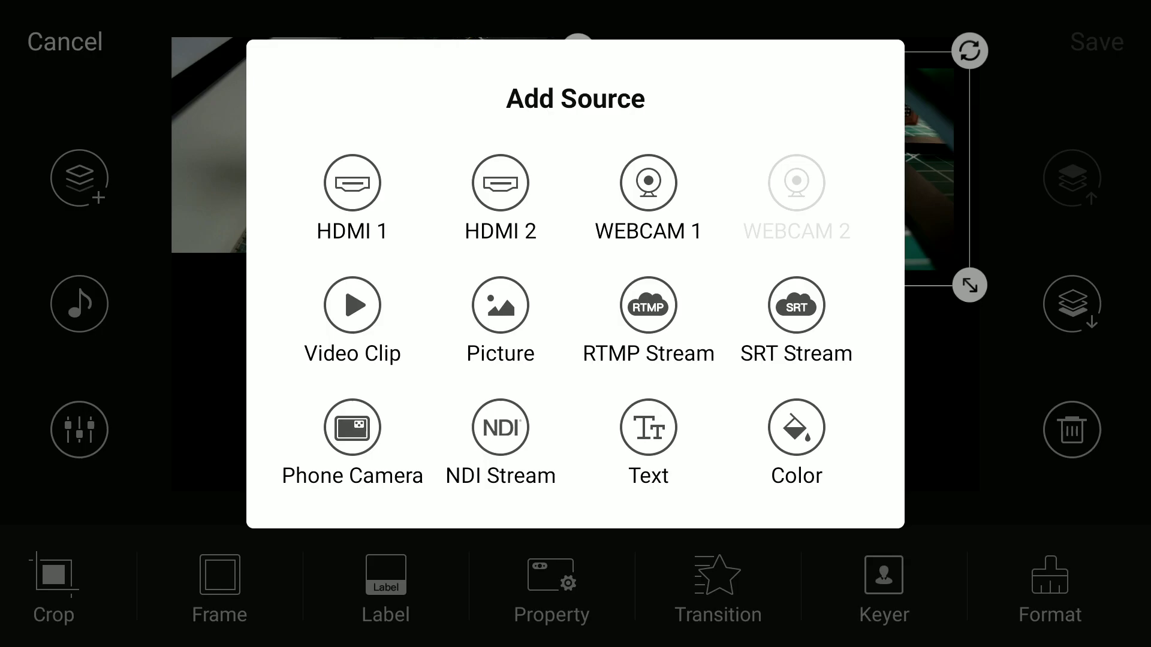
left_click(501, 427)
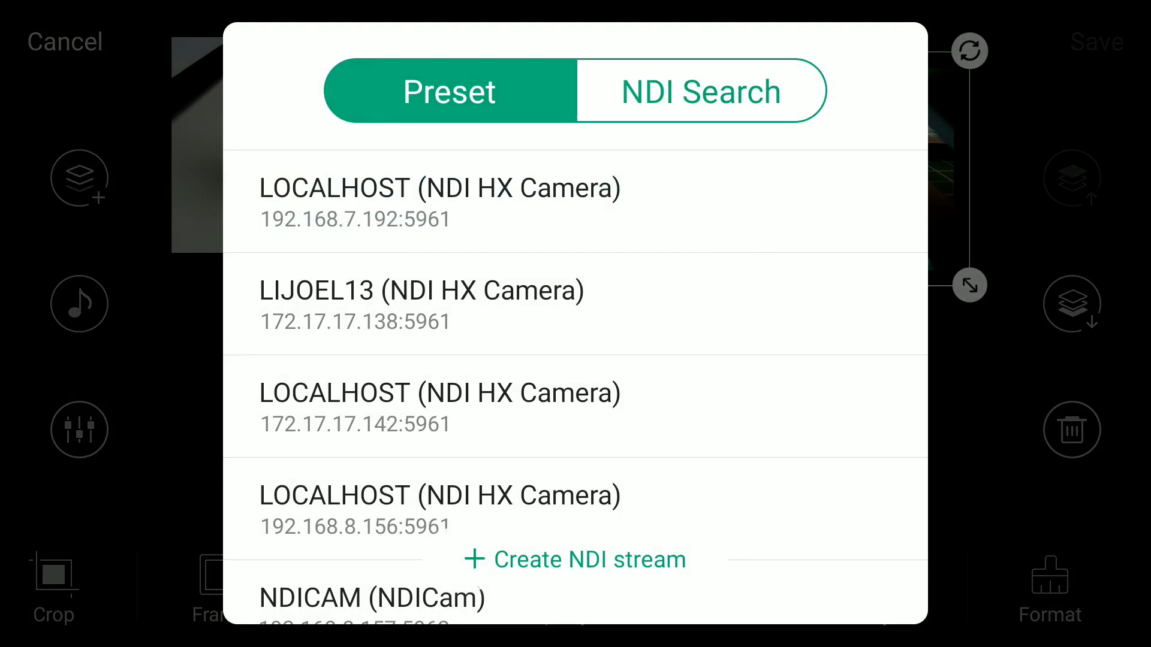
left_click(700, 91)
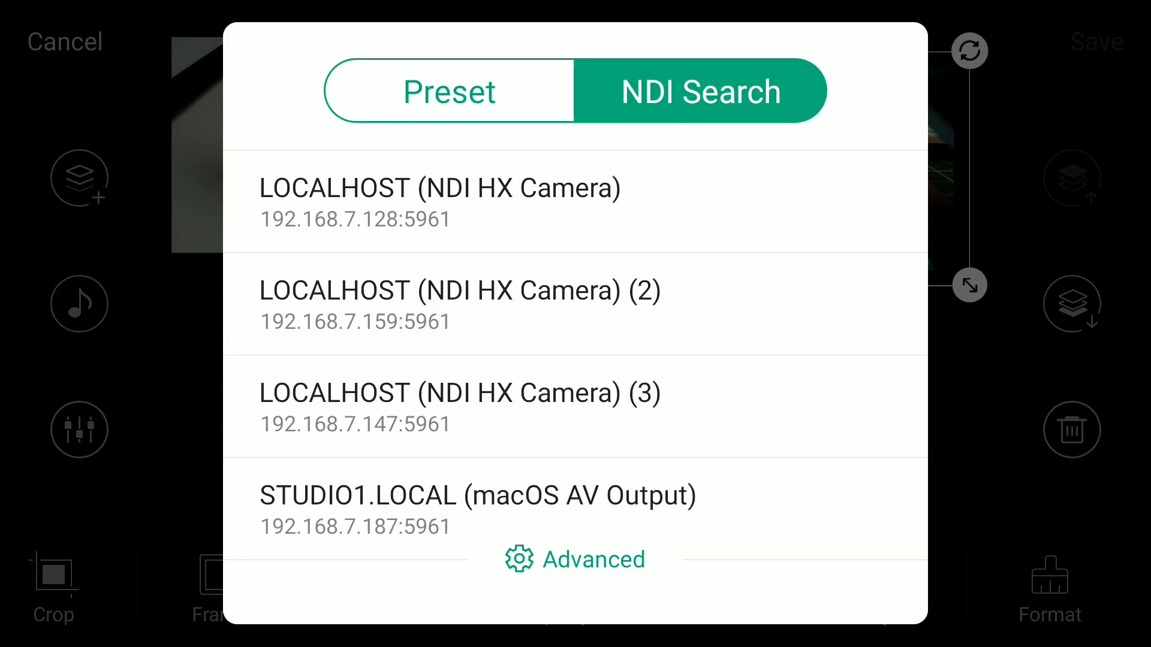
left_click(439, 201)
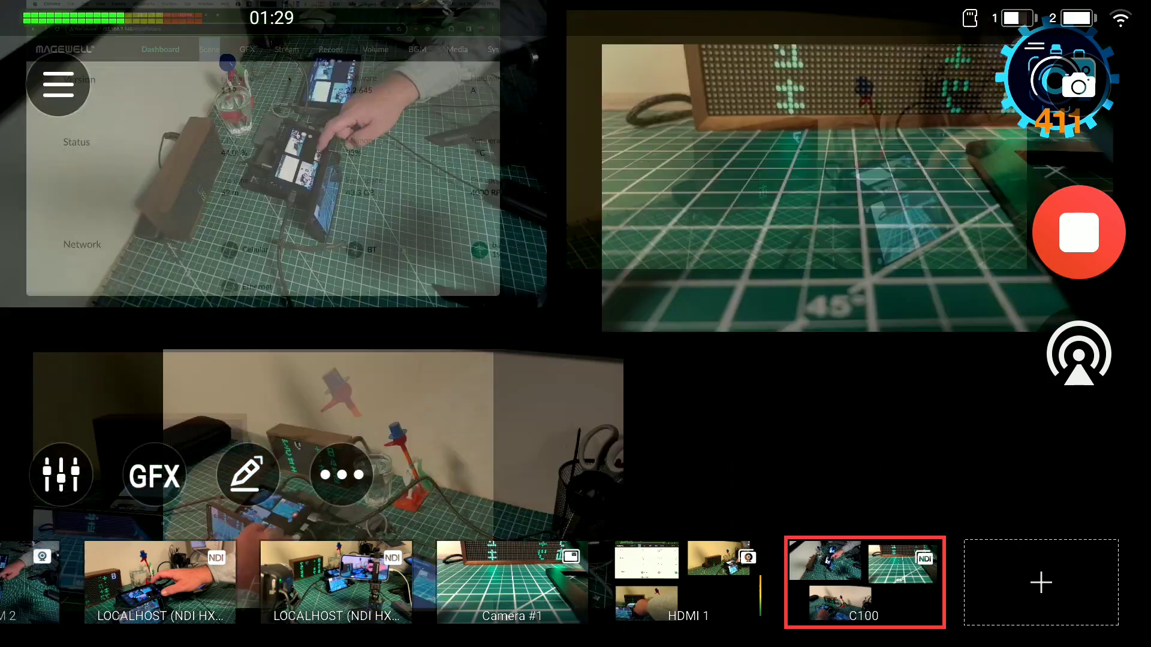
Put the HDMI 1 composite on air, then cut to the plain full-screen HDMI 1 capture.
left_click(687, 582)
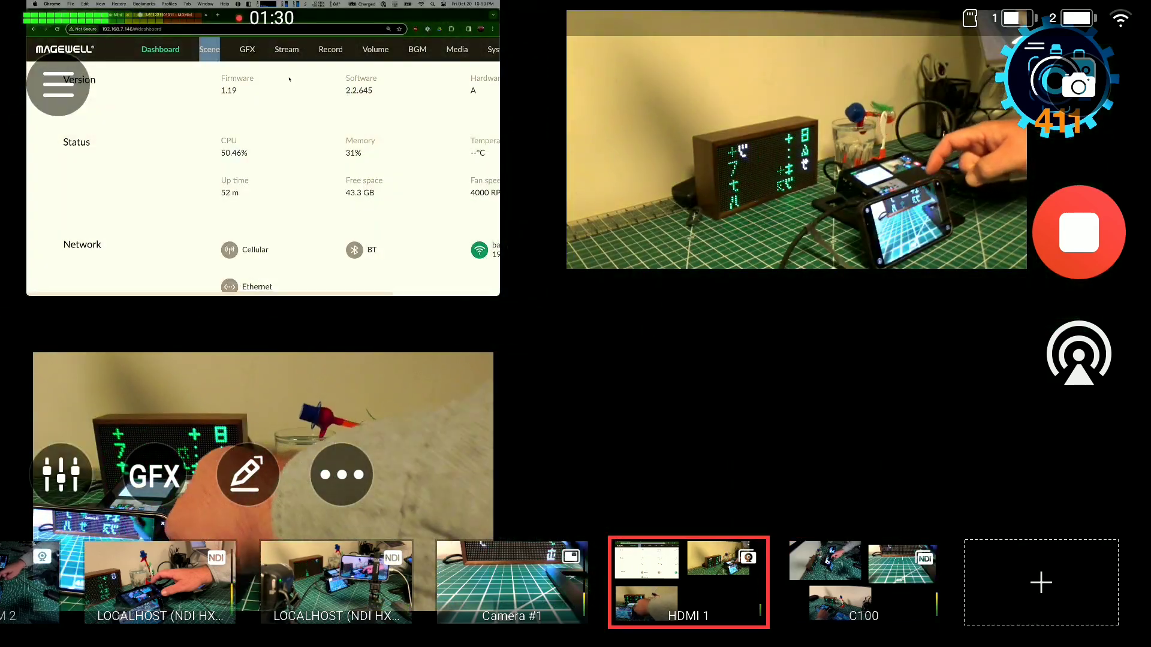
scroll(576, 581, "left", 5)
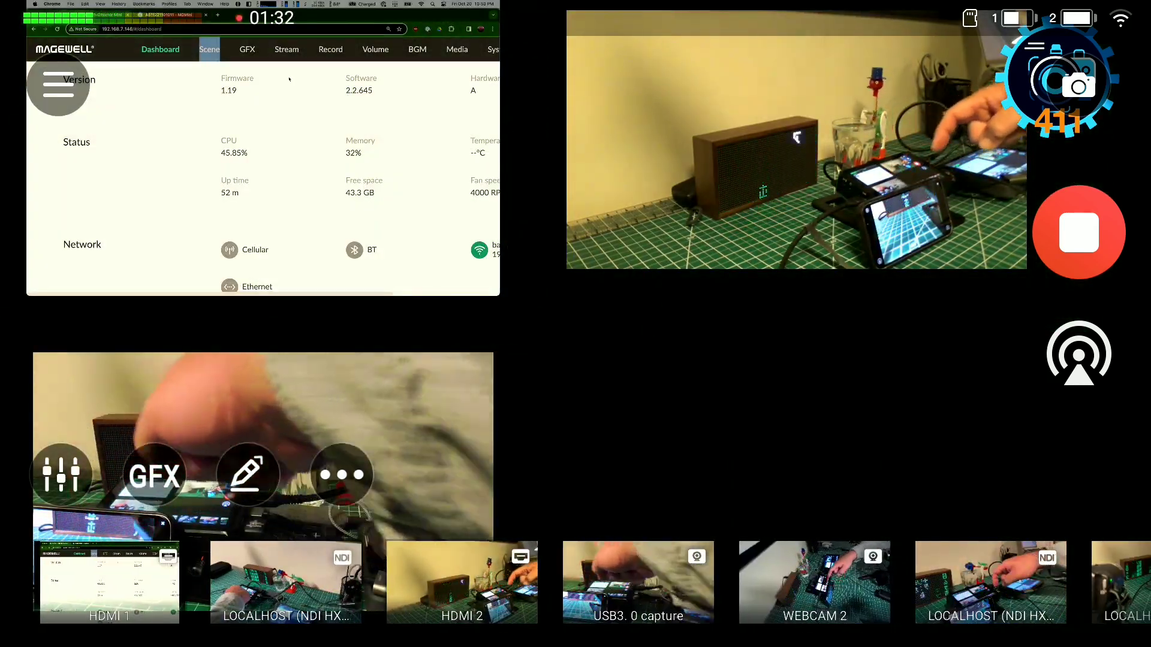
left_click(109, 582)
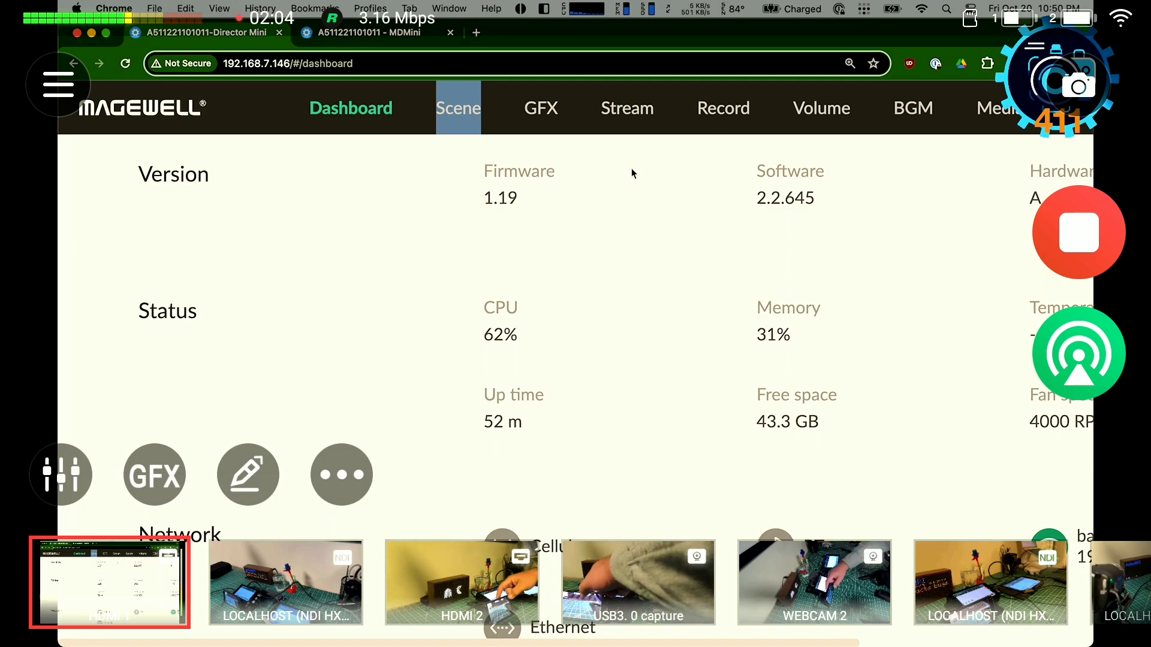
Cut through LOCALHOST NDI, HDMI 2, USB3.0 capture and WEBCAM 2, ending on HDMI 2.
left_click(286, 582)
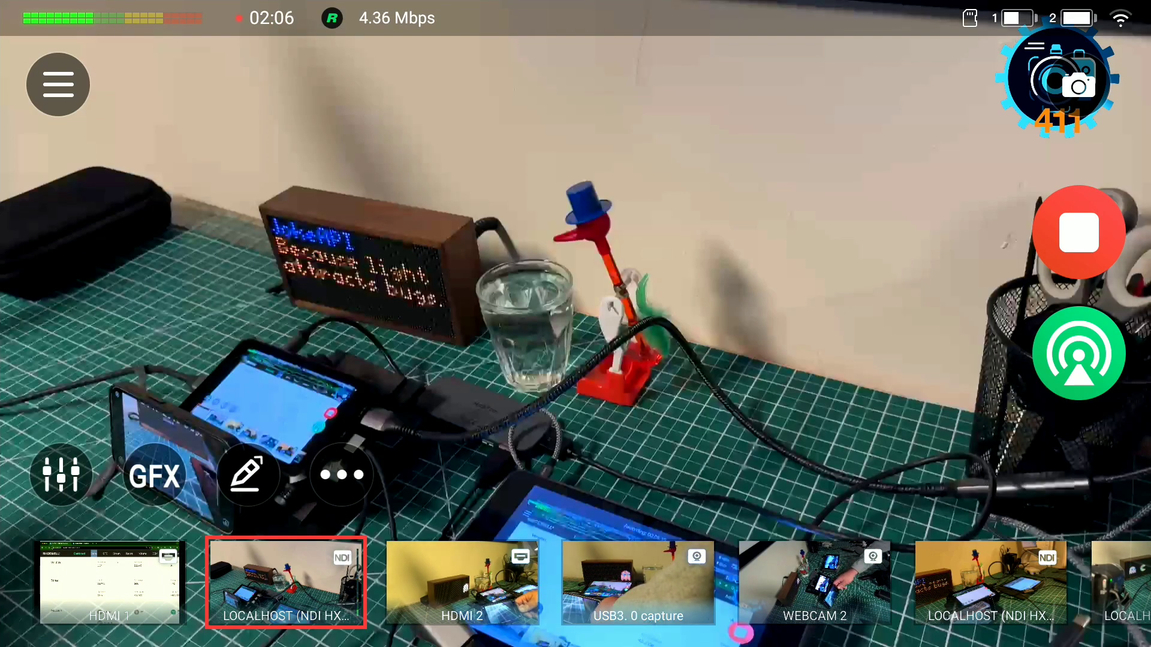
left_click(462, 581)
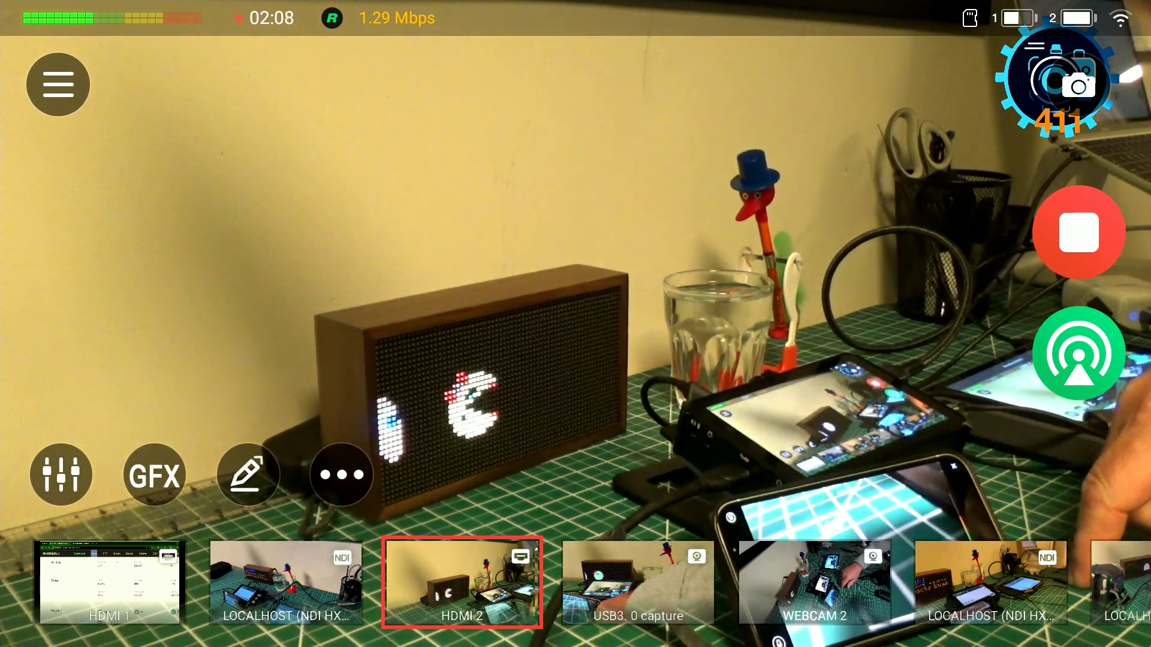
left_click(638, 581)
left_click(815, 582)
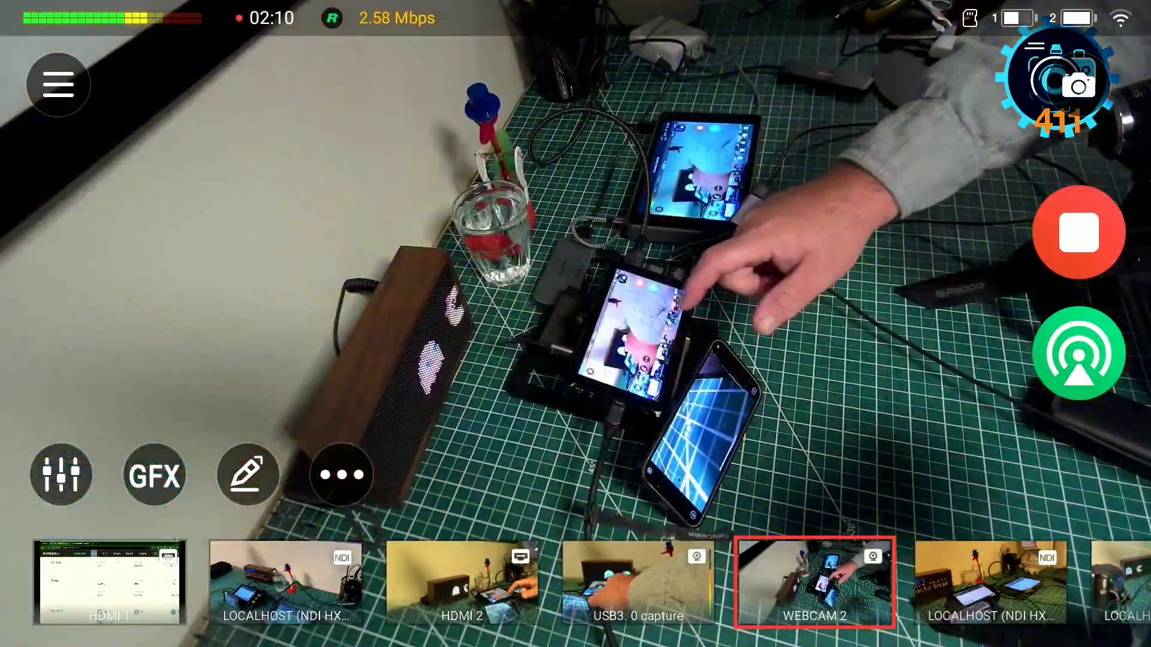
left_click(991, 582)
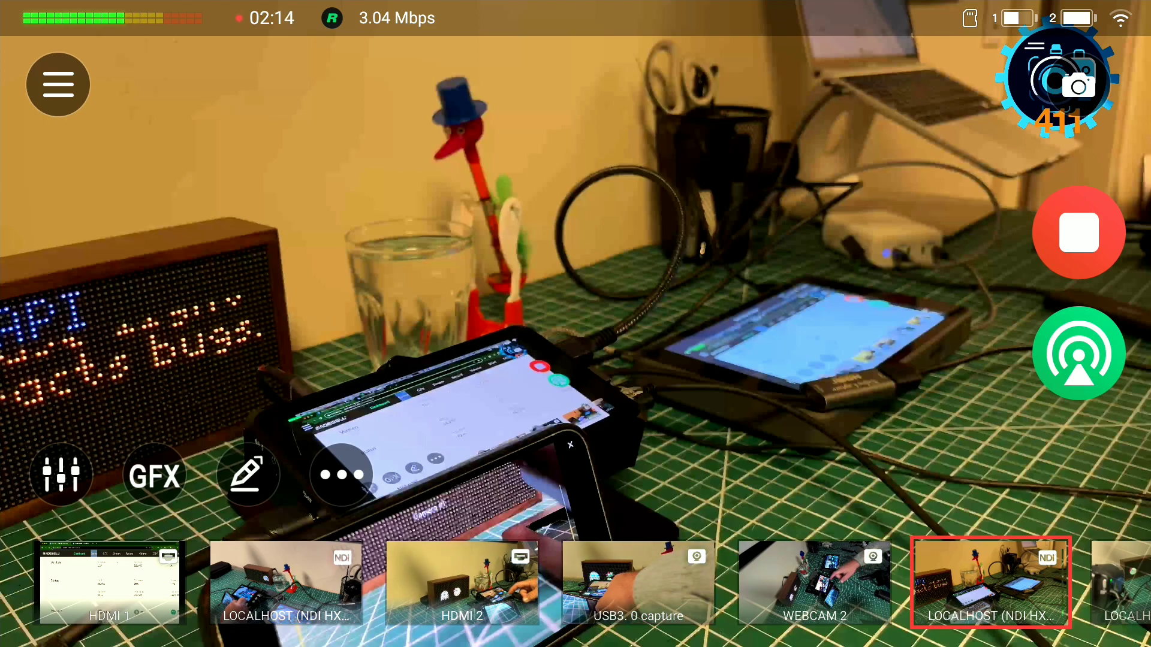
left_click_drag(839, 582, 510, 581)
left_click(827, 582)
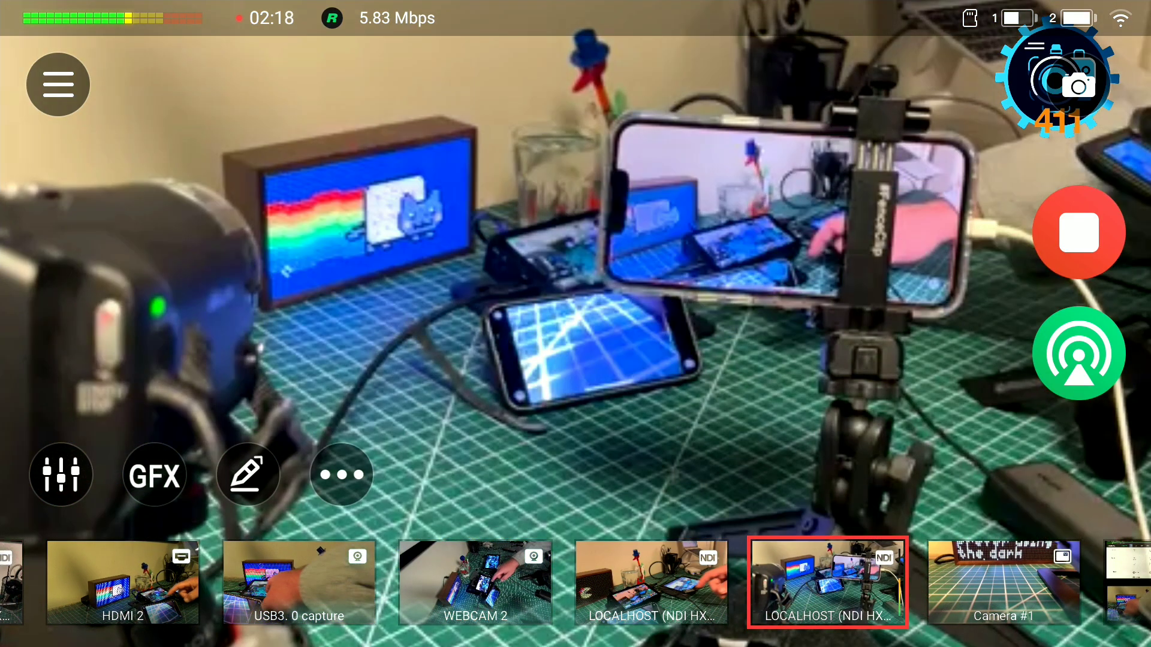
scroll(576, 581, "left", 5)
left_click(286, 582)
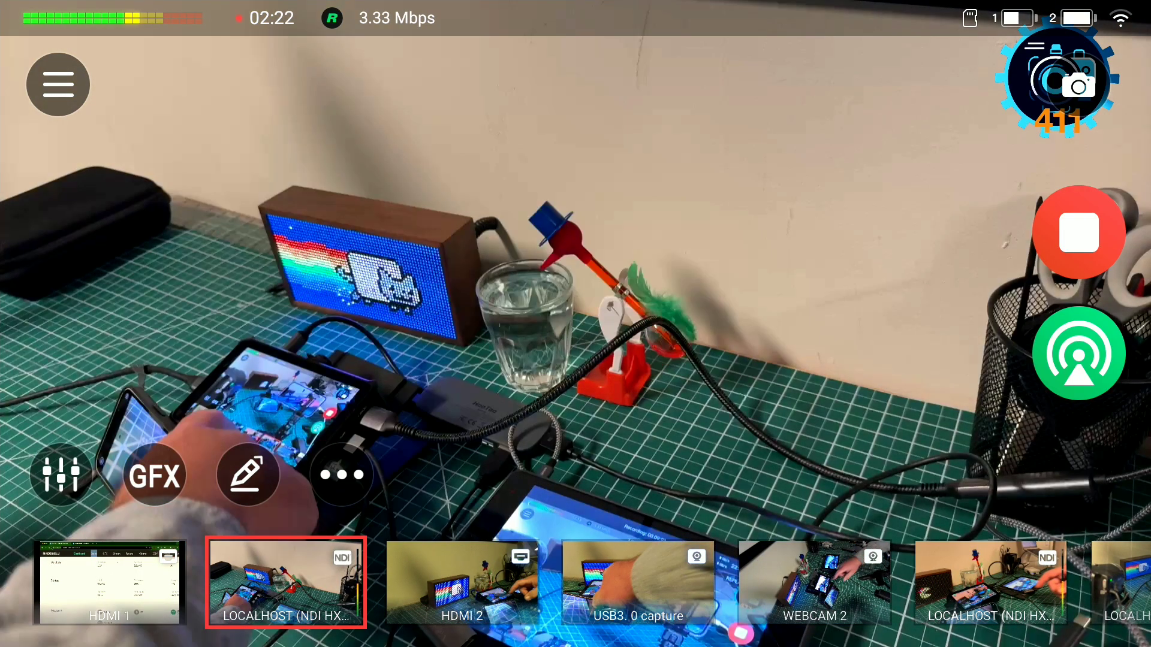
left_click(638, 581)
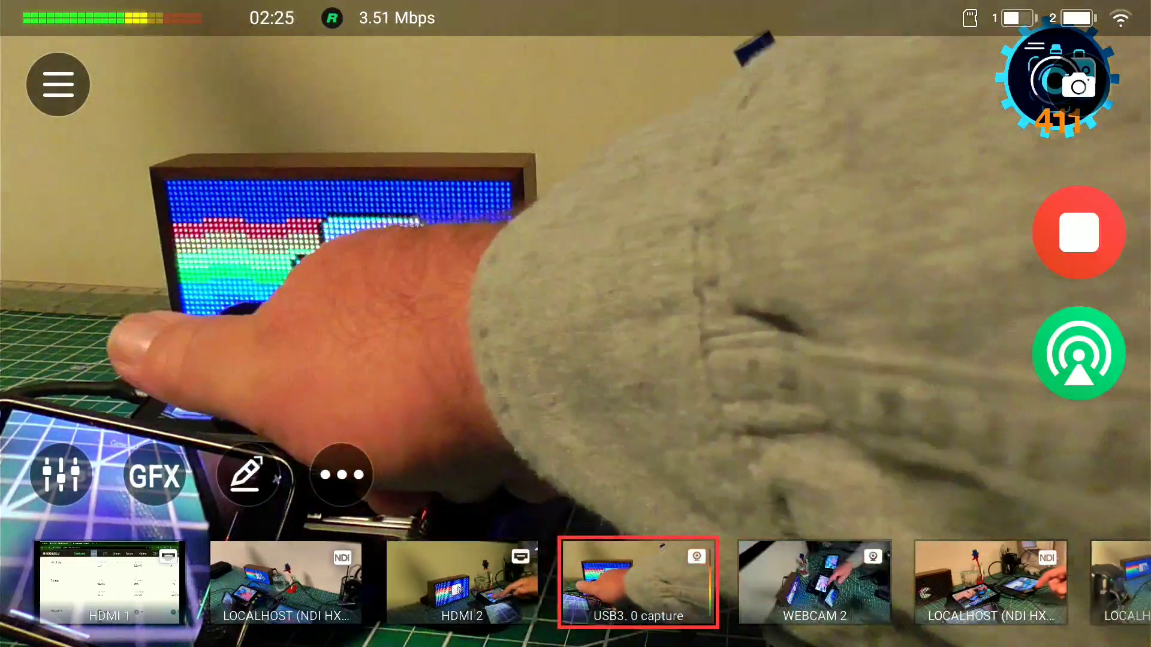
left_click(461, 581)
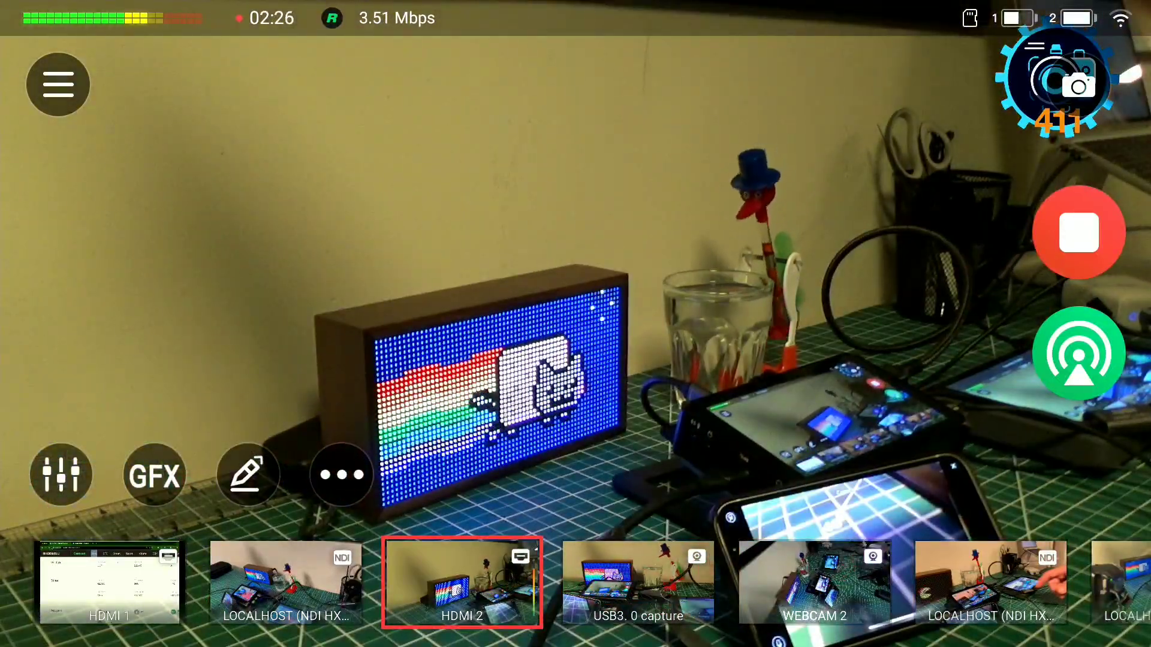